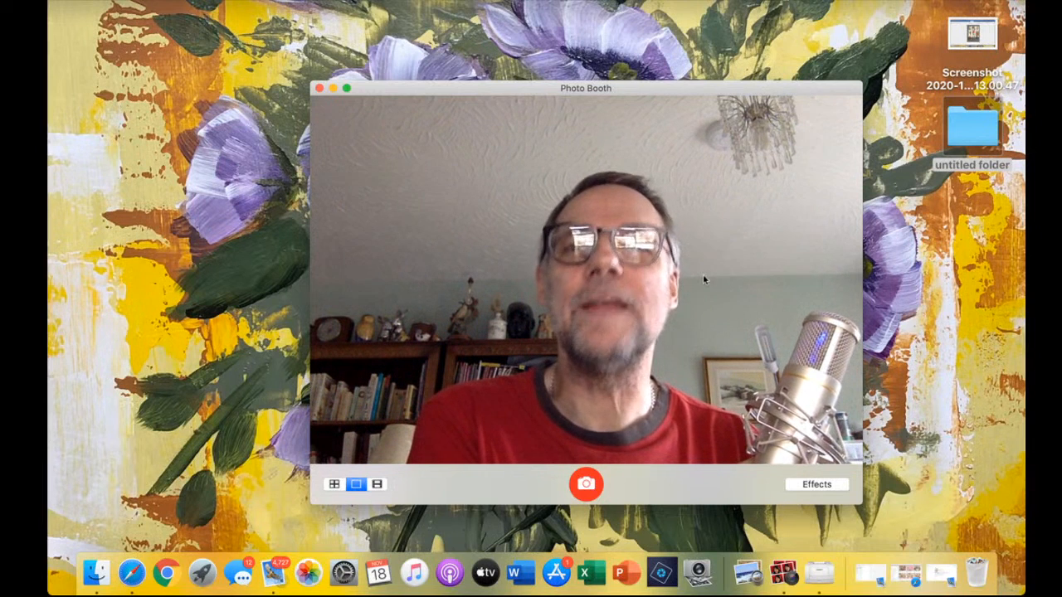
Switch to Microsoft Word and create a new blank document
click(521, 570)
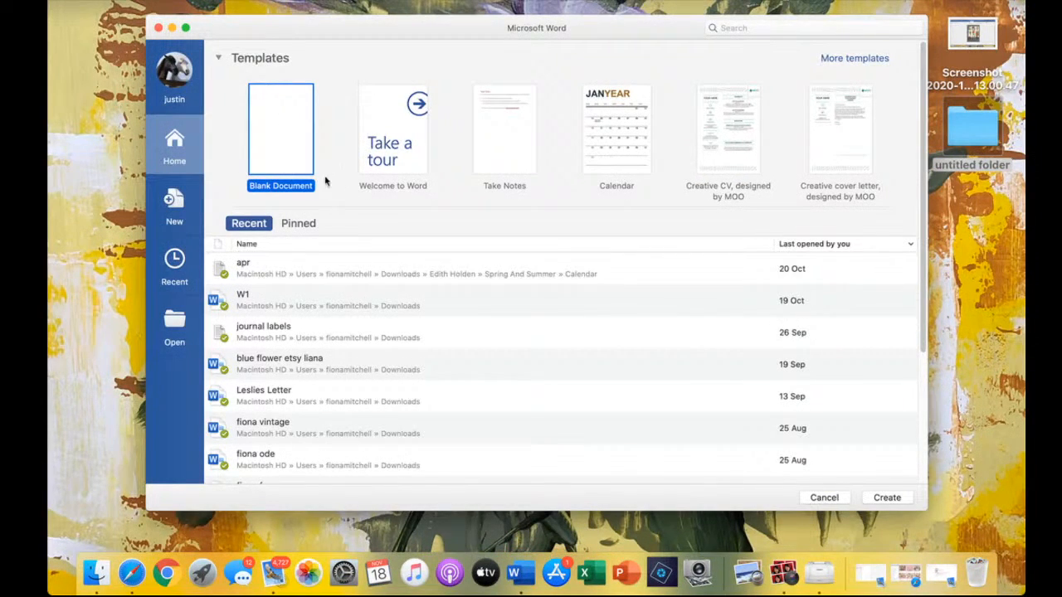
double_click(291, 142)
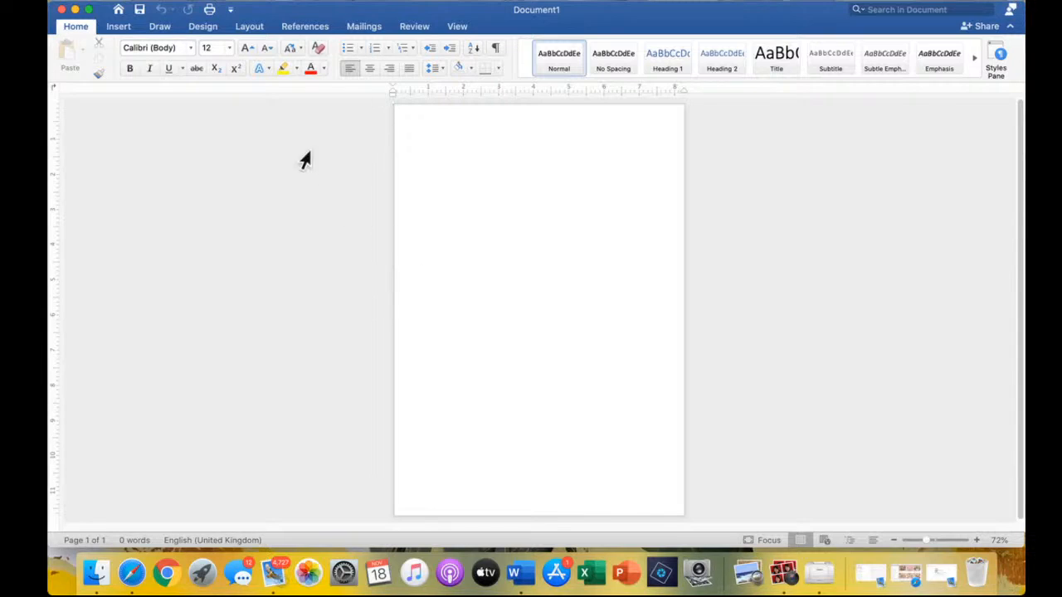
Insert the picture Extras2.jpg from the recent files into the blank document
click(117, 27)
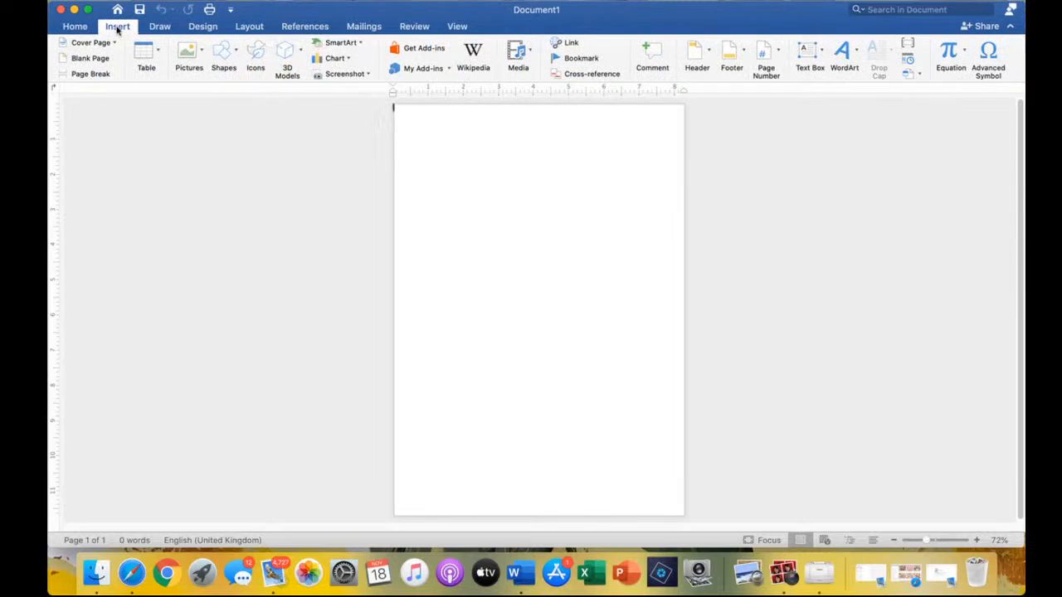
click(201, 56)
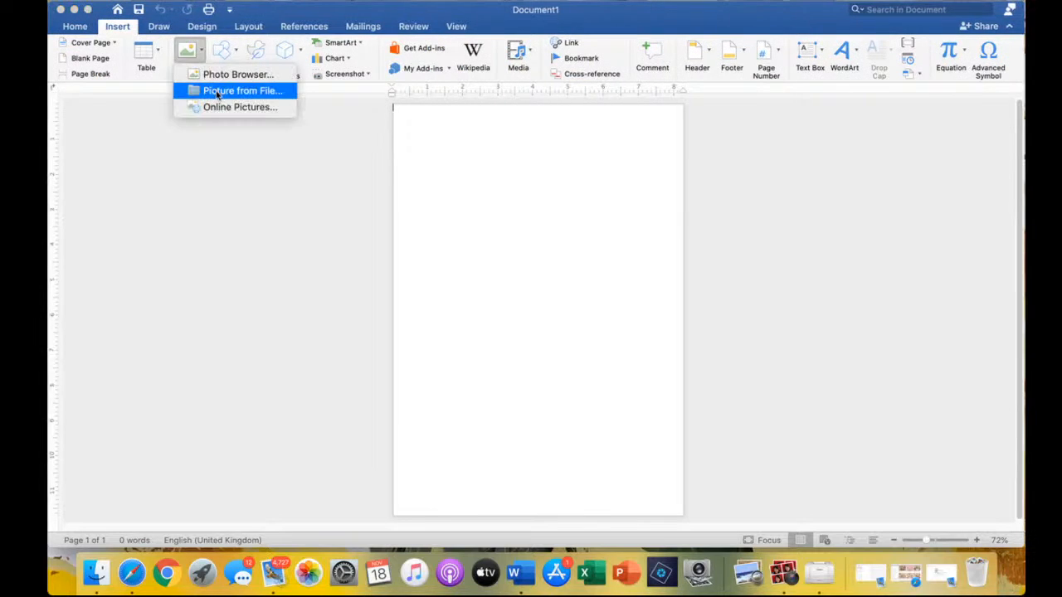
click(217, 91)
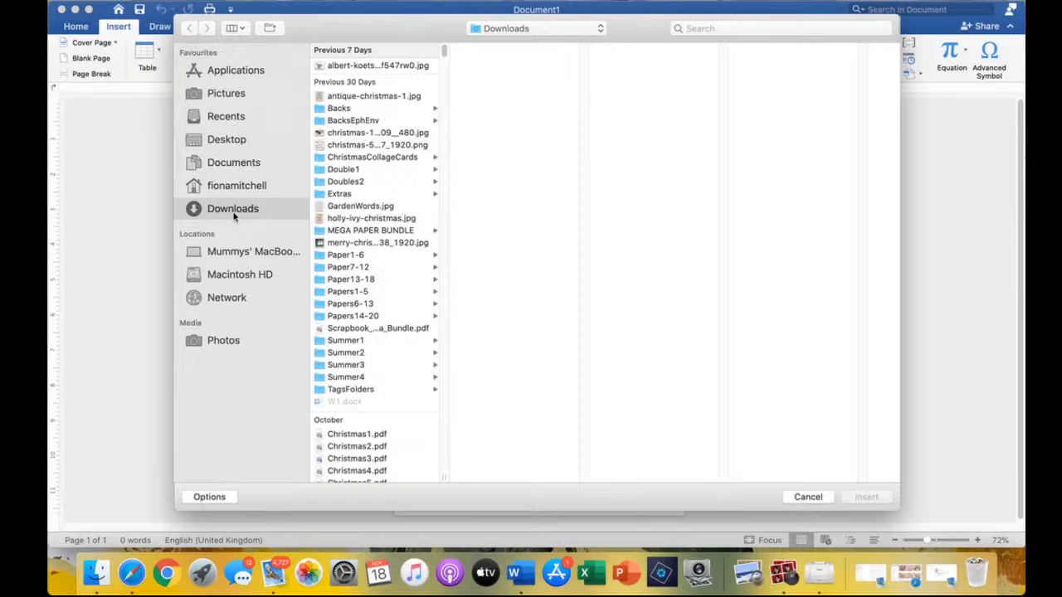
click(231, 119)
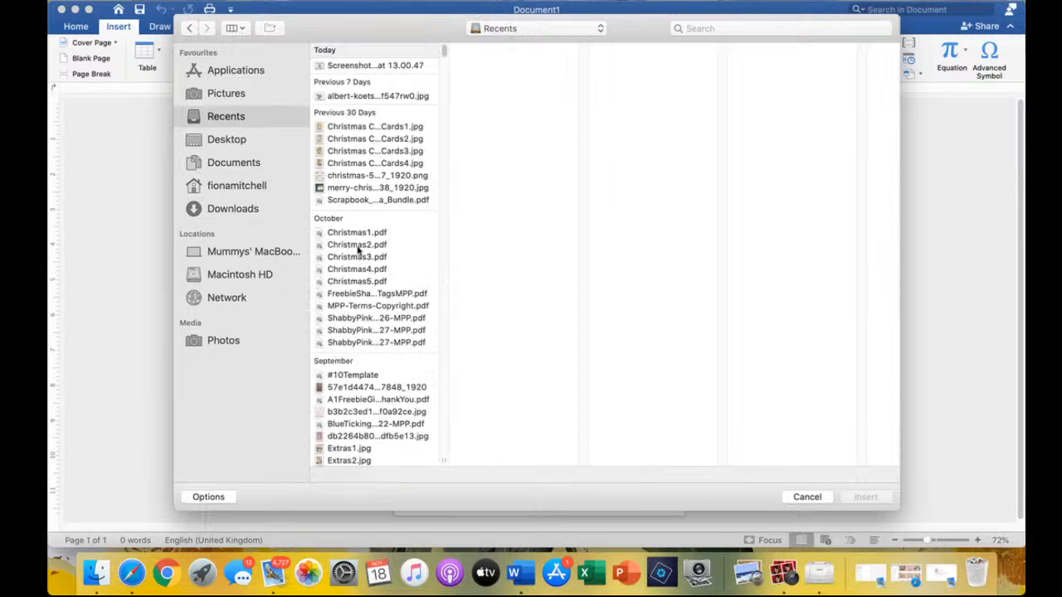
click(359, 461)
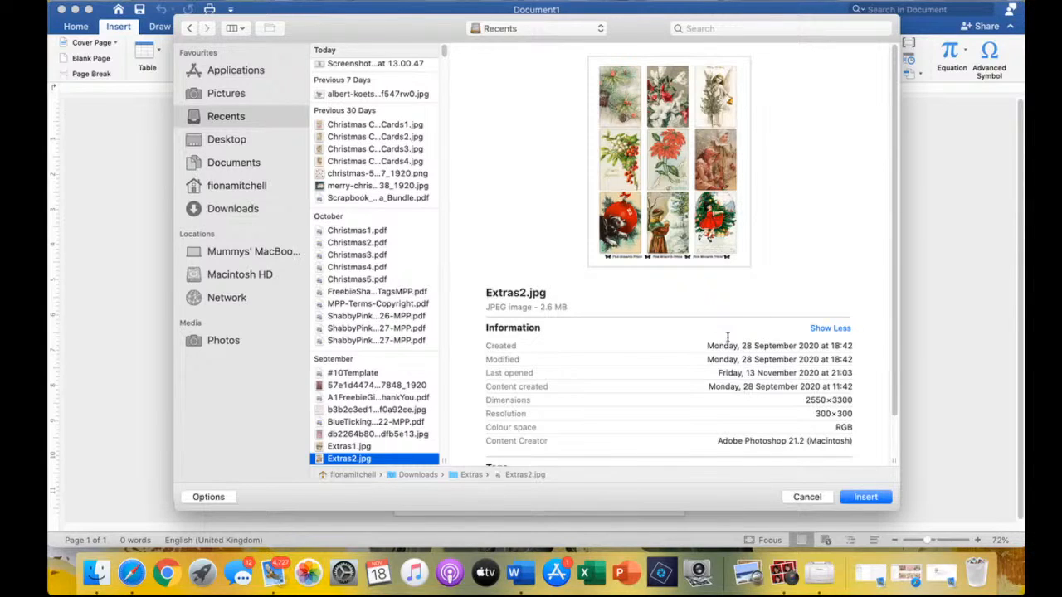
click(867, 498)
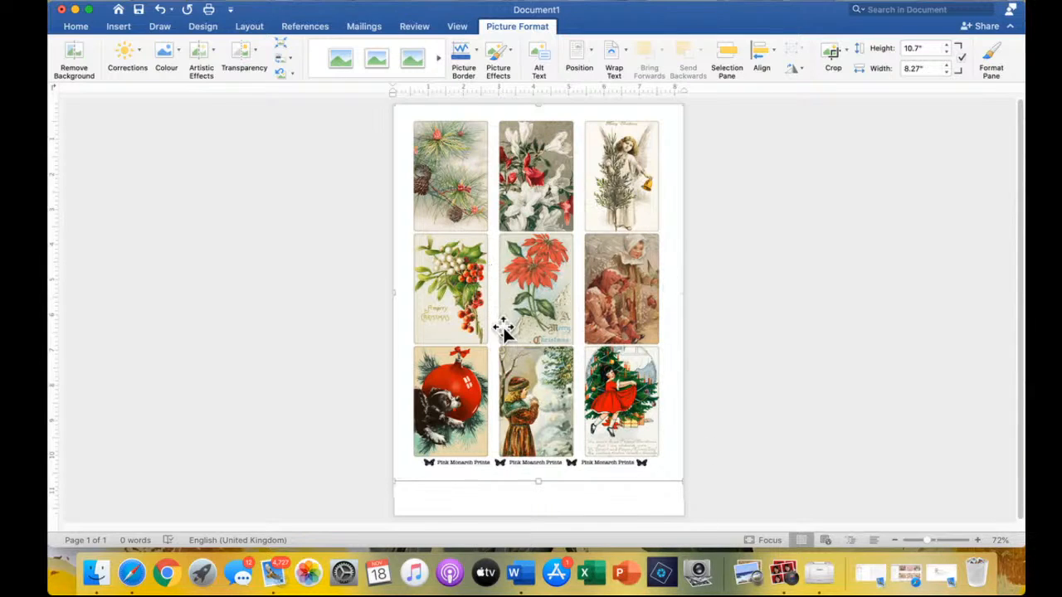
Set the inserted picture's text wrapping to In Front of Text and move it slightly down the page
drag(534, 303, 529, 362)
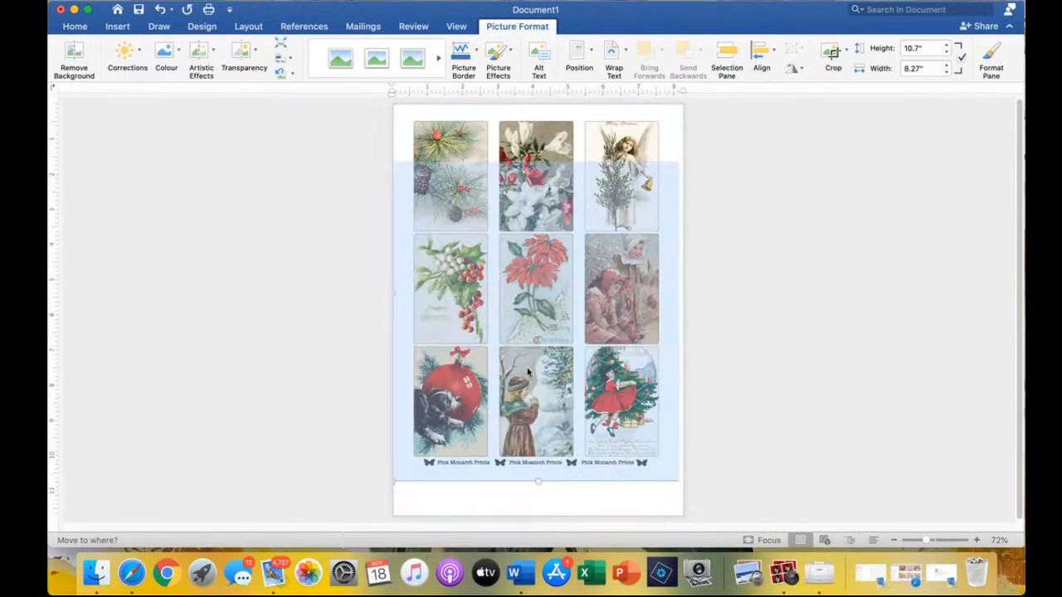
drag(535, 311, 536, 309)
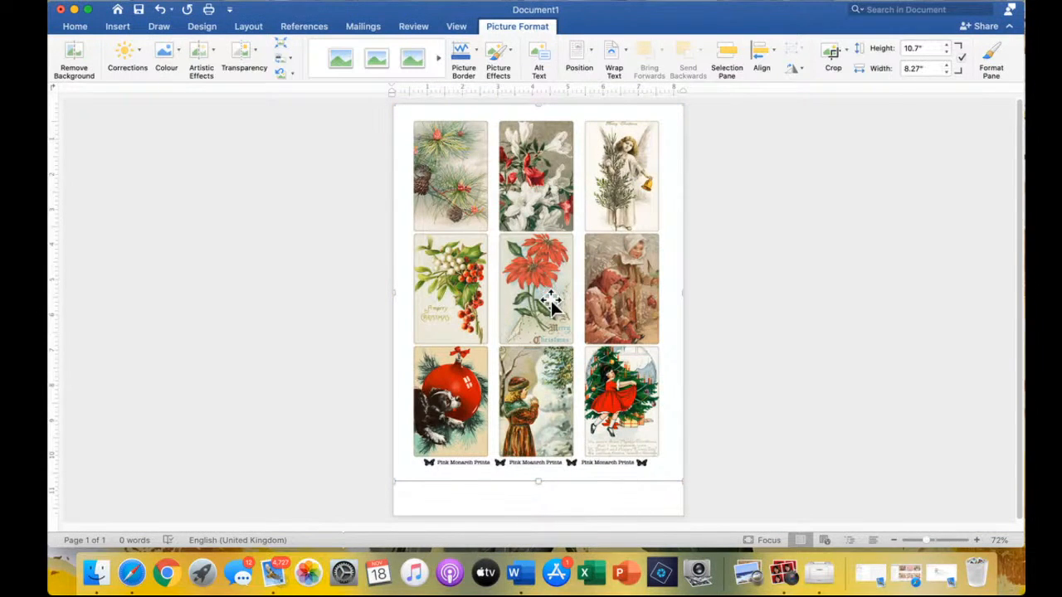
right_click(552, 304)
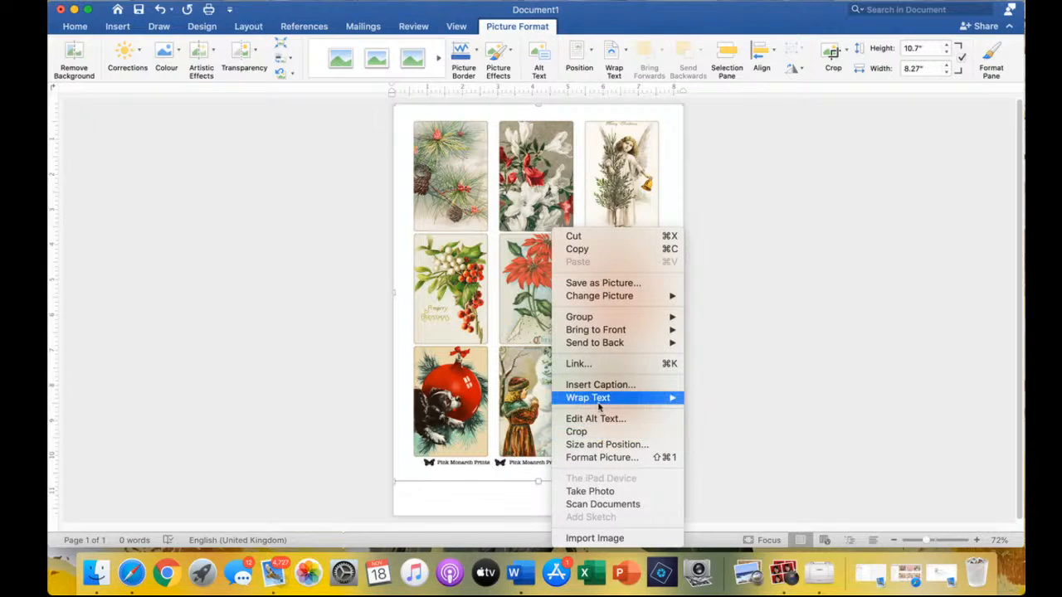
mouse_move(600, 401)
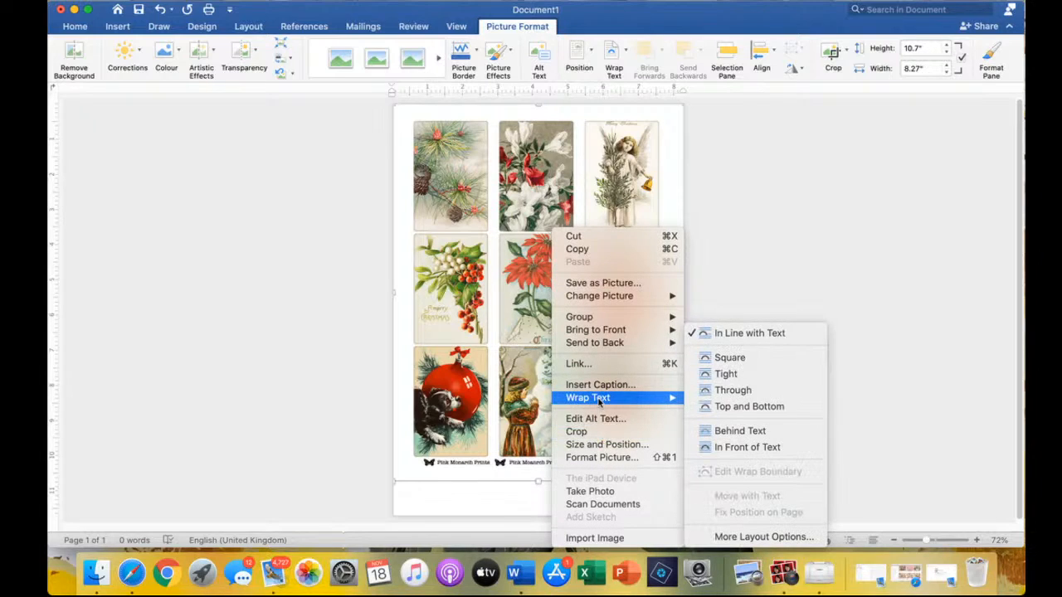
click(726, 449)
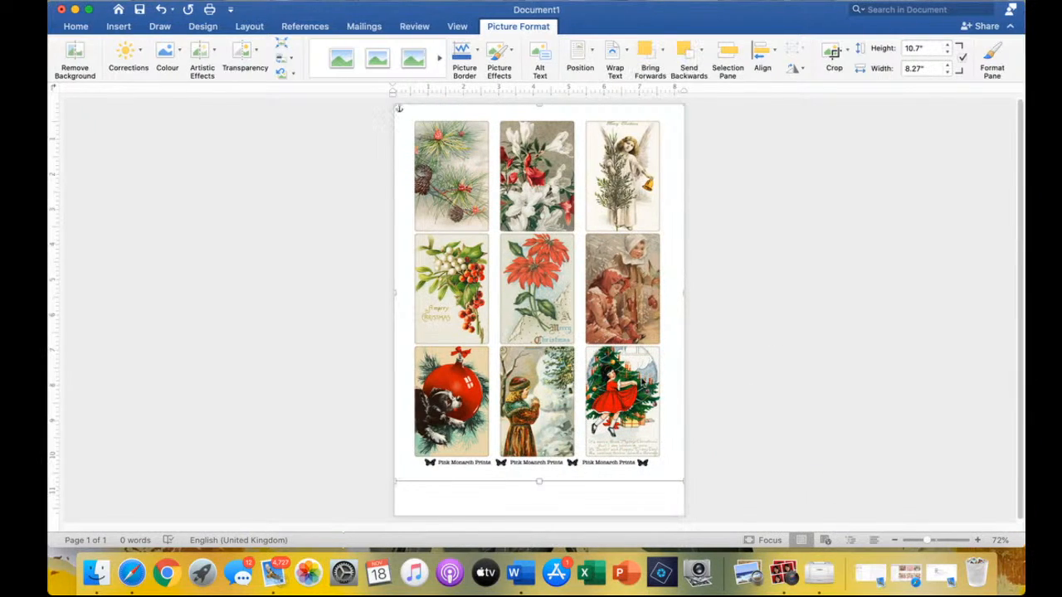
mouse_move(583, 279)
mouse_down()
mouse_move(619, 323)
mouse_move(550, 363)
mouse_move(629, 369)
mouse_move(566, 284)
mouse_move(629, 338)
mouse_move(559, 301)
mouse_move(577, 294)
mouse_up()
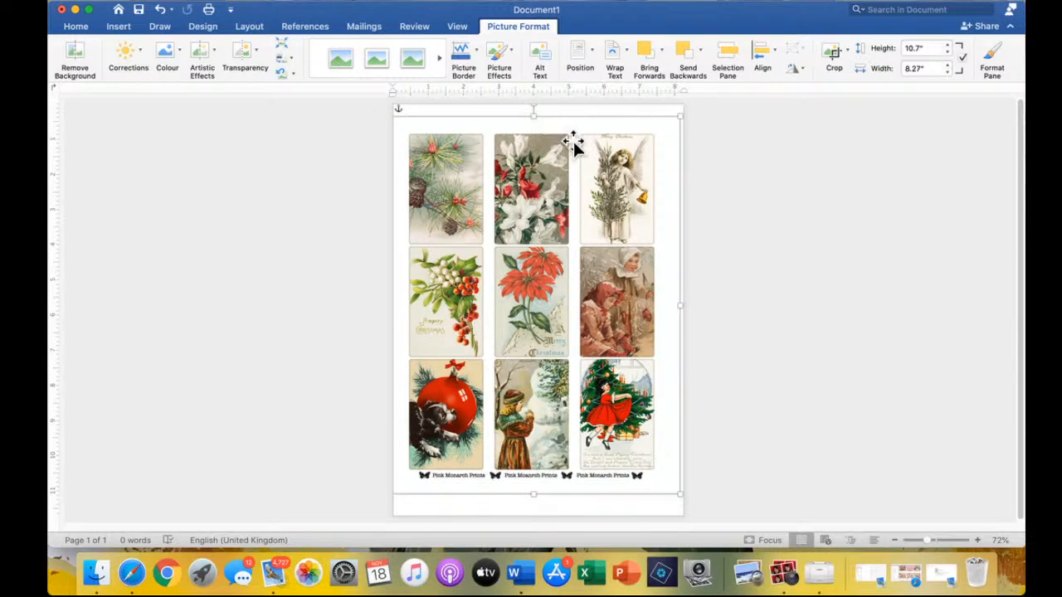
mouse_move(568, 363)
mouse_down()
mouse_move(573, 377)
mouse_move(584, 369)
mouse_move(571, 362)
mouse_up()
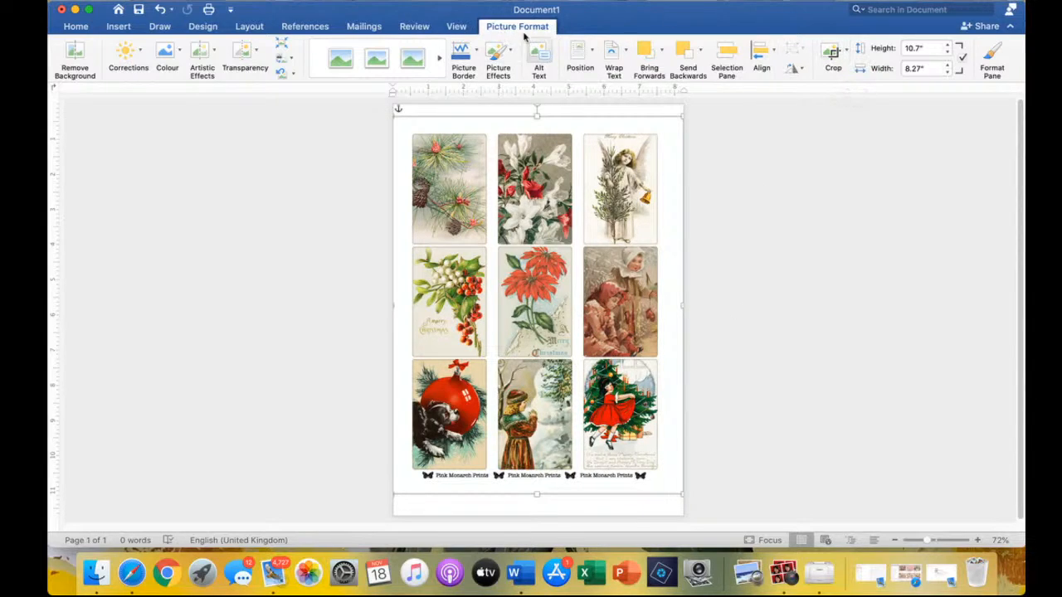
Crop the sheet to only the holly and mistletoe card in the middle row, about 3.17" by 2.19", and move it toward the page centre
click(832, 55)
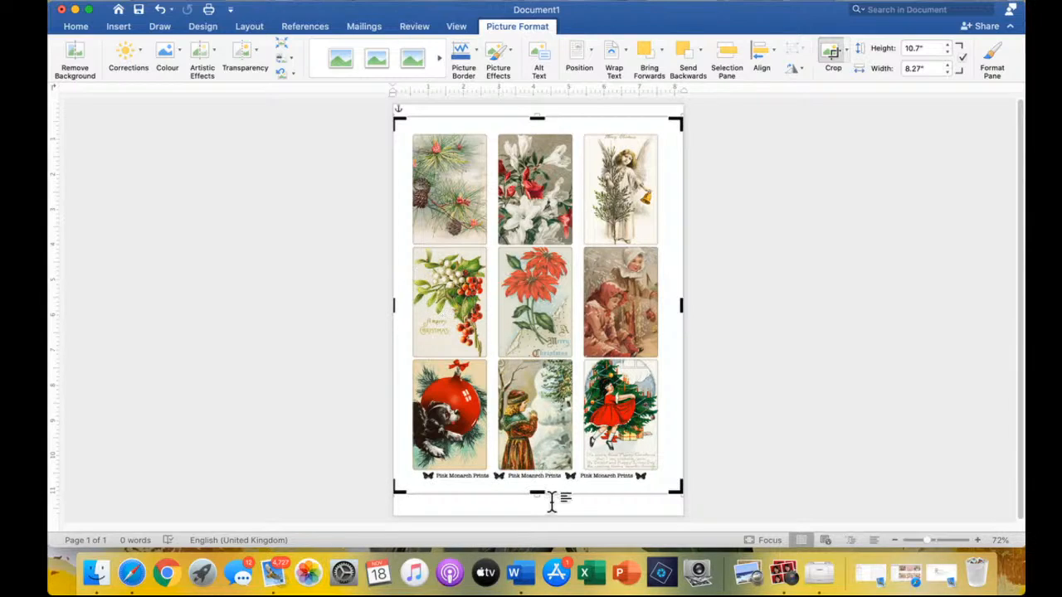
mouse_move(538, 495)
mouse_down()
mouse_move(557, 338)
mouse_move(551, 358)
mouse_up()
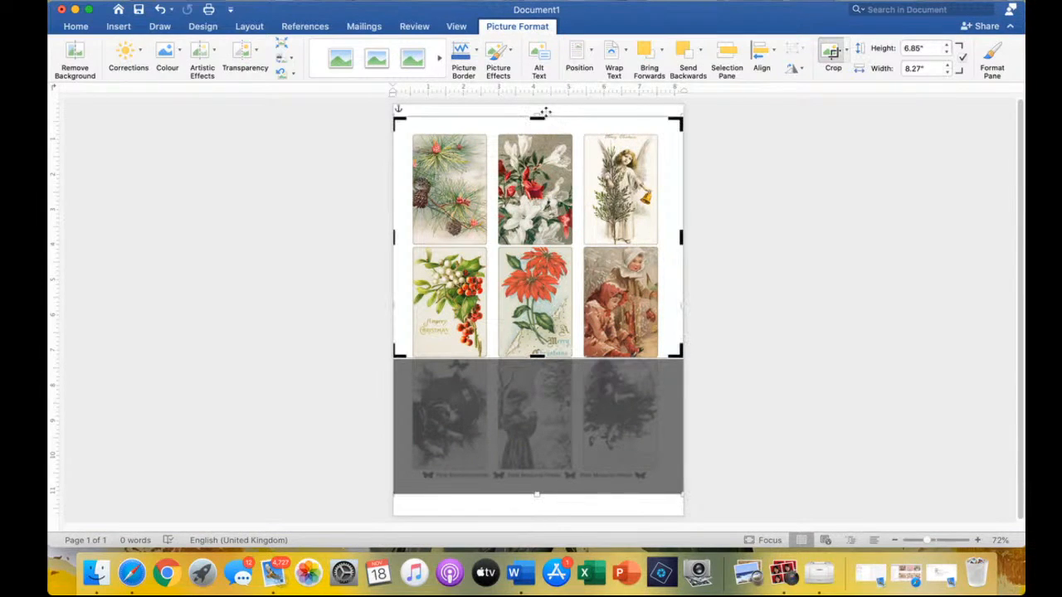
drag(541, 117, 557, 239)
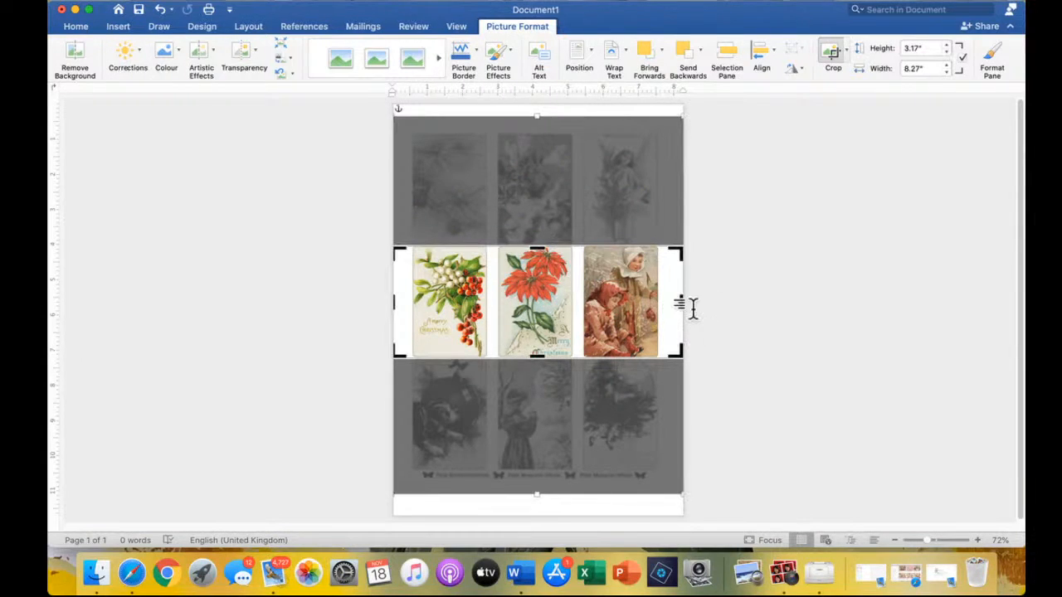
drag(682, 302, 491, 303)
drag(388, 302, 412, 303)
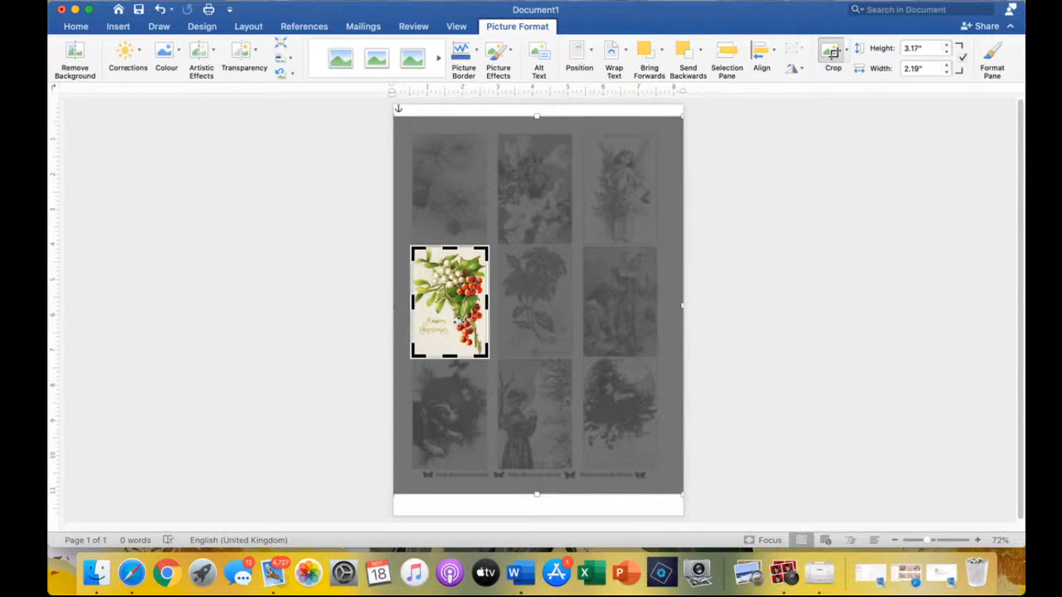
key(Escape)
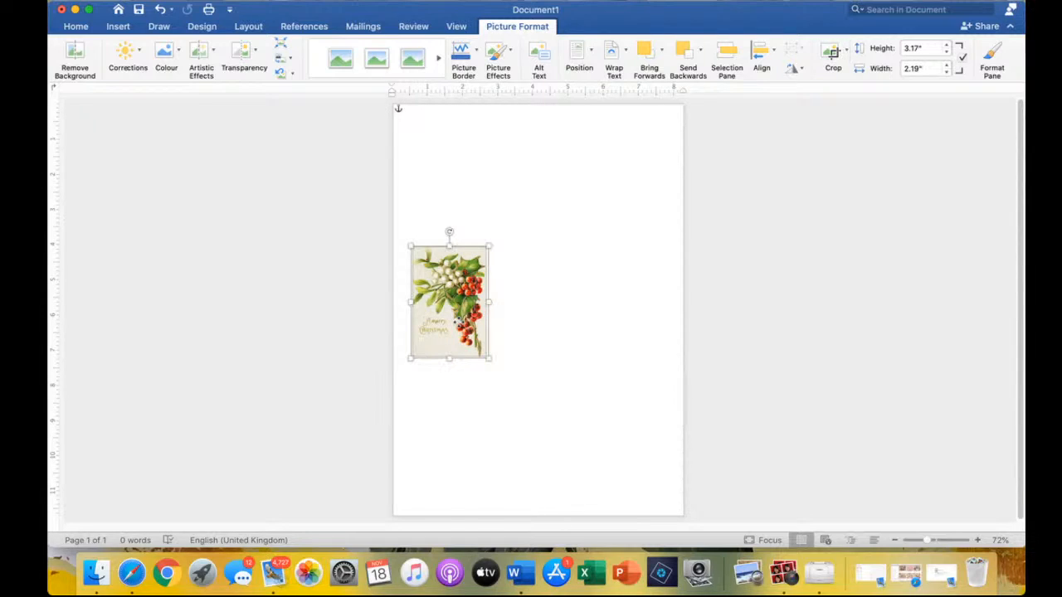
drag(440, 332, 511, 304)
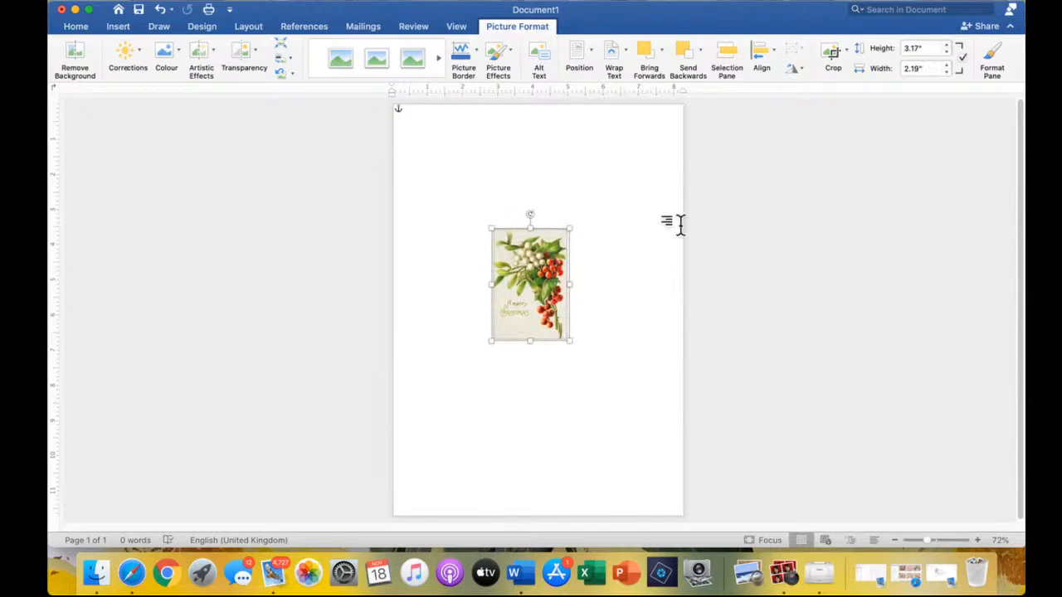
Redisplay the card's crop area to examine the hidden parts of the sheet, leaving the crop as it is
click(831, 52)
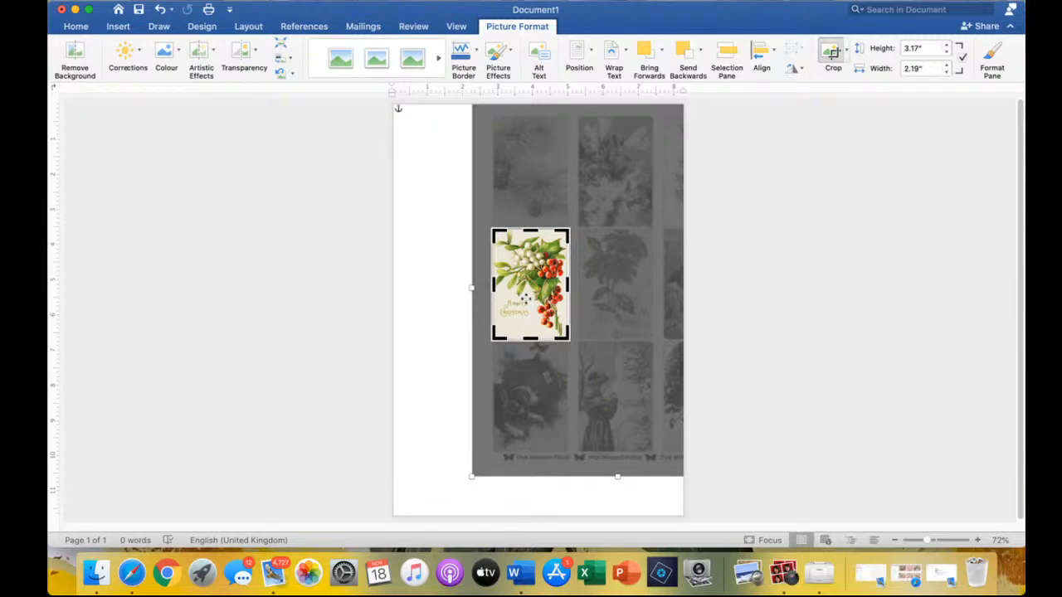
mouse_move(589, 374)
mouse_down()
mouse_move(516, 373)
mouse_move(514, 242)
mouse_move(516, 477)
mouse_move(612, 398)
mouse_move(592, 360)
mouse_move(603, 375)
mouse_up()
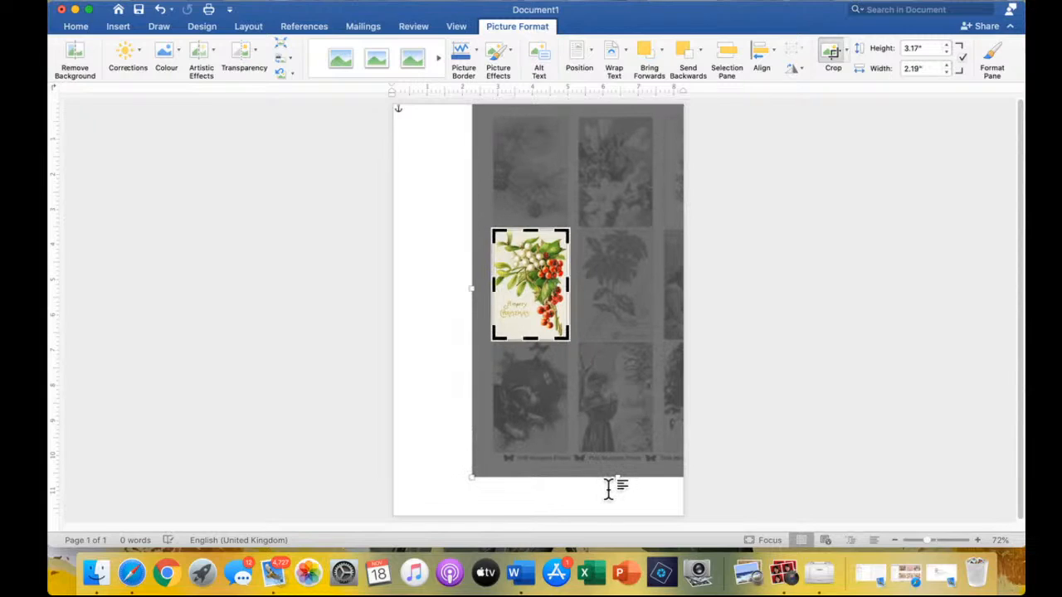
key(Escape)
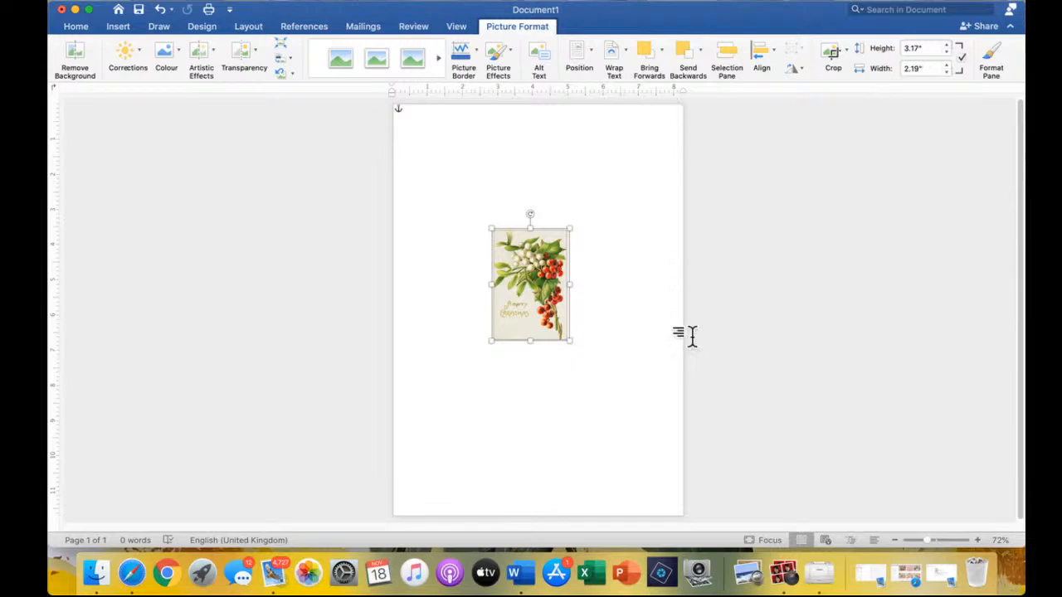
Set the card picture's height to 6" and try it at several positions on the page, ending near the centre
click(925, 49)
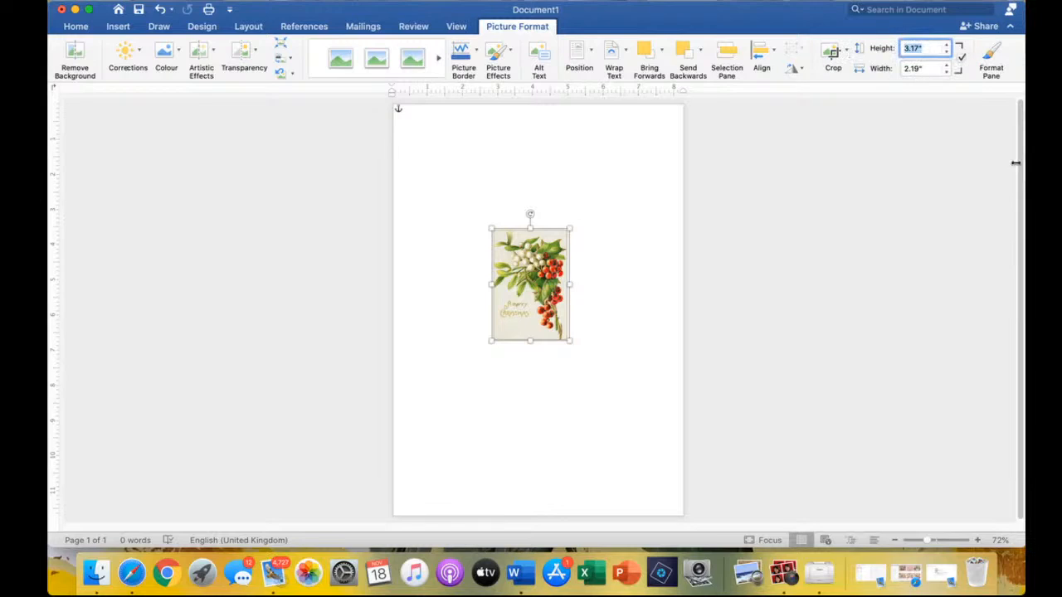
text(6)
key(Tab)
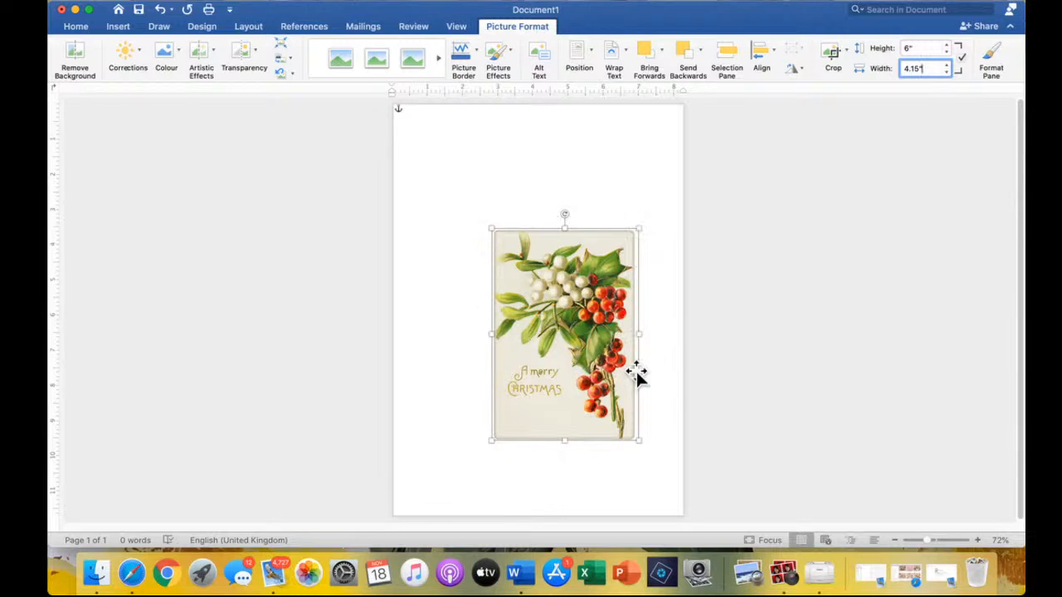
drag(581, 347, 547, 246)
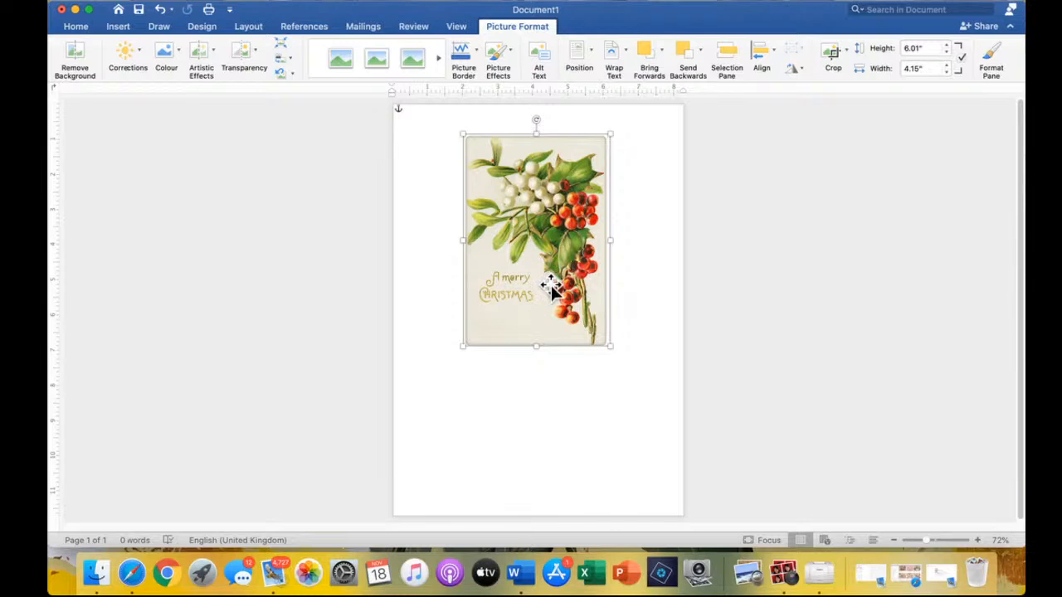
drag(559, 299, 492, 266)
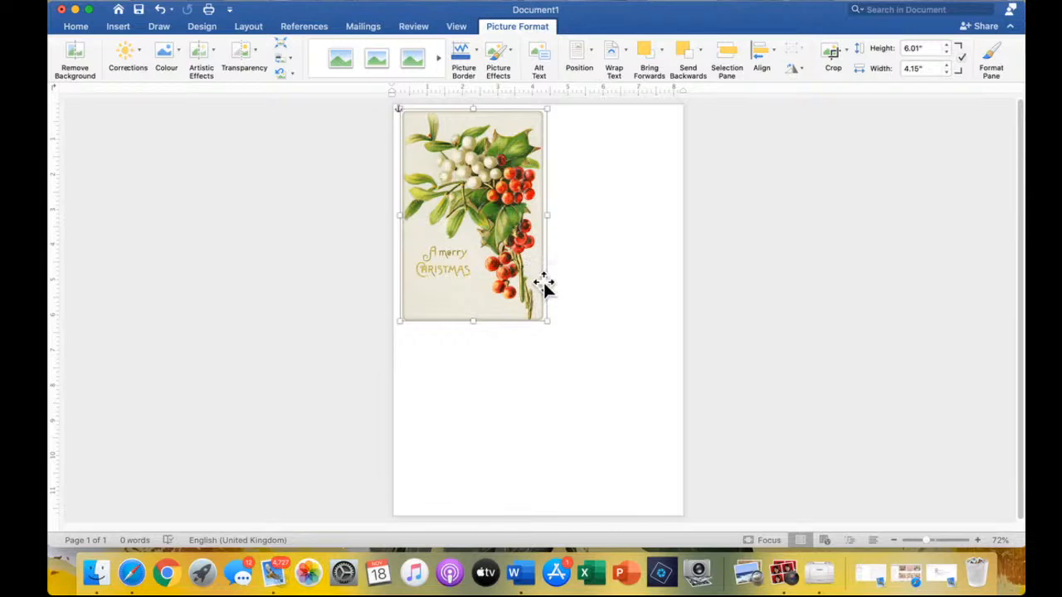
drag(512, 286, 583, 349)
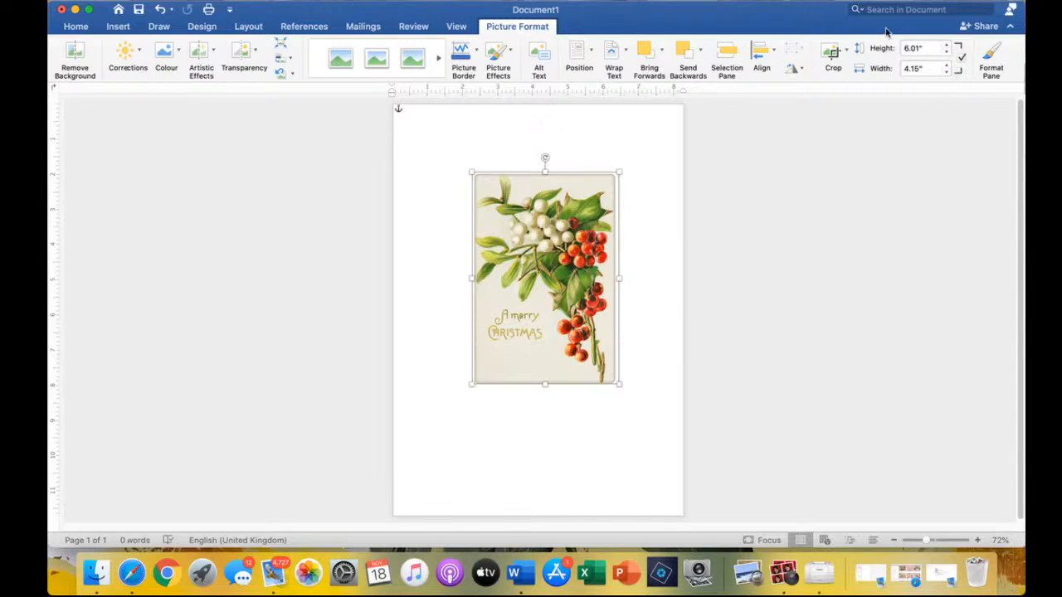
Set the card picture's height to 3"
click(924, 48)
text(3)
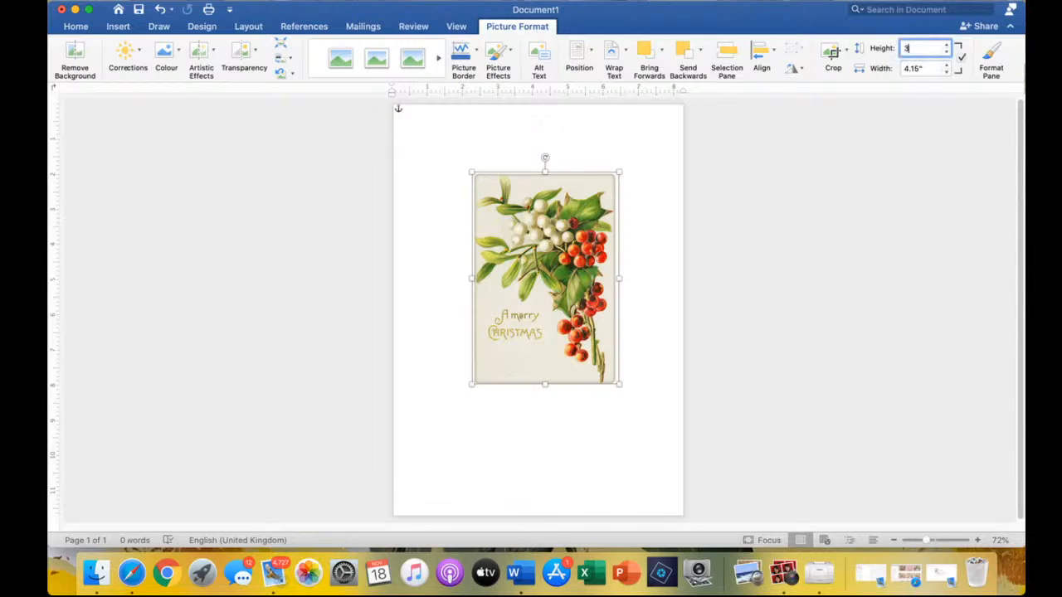
key(Tab)
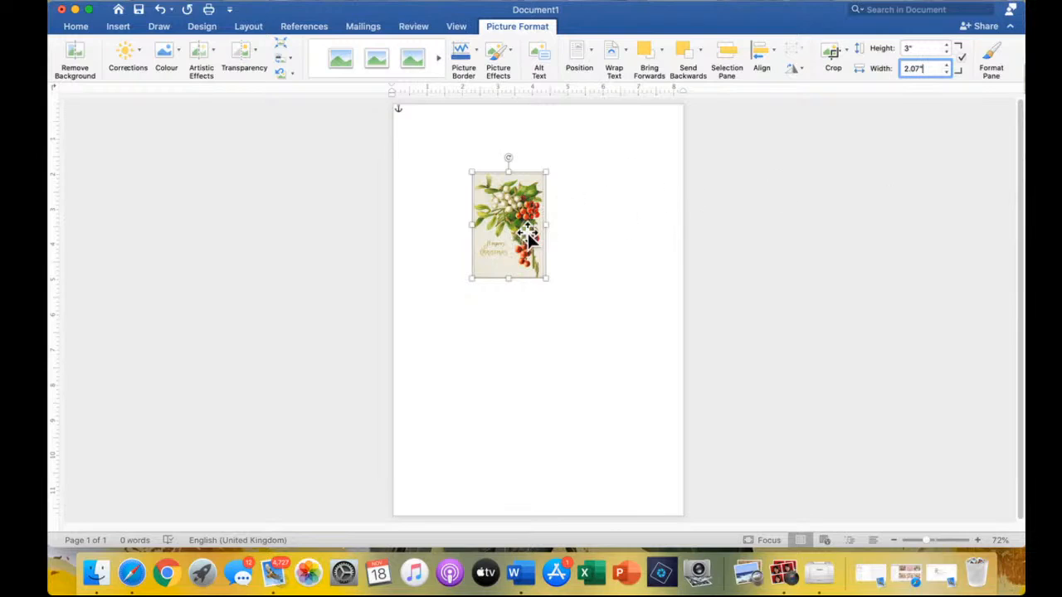
Move the card picture into the page's upper-left corner and enlarge it to nearly fill the page, about 11.44" by 7.91"
drag(513, 236, 465, 190)
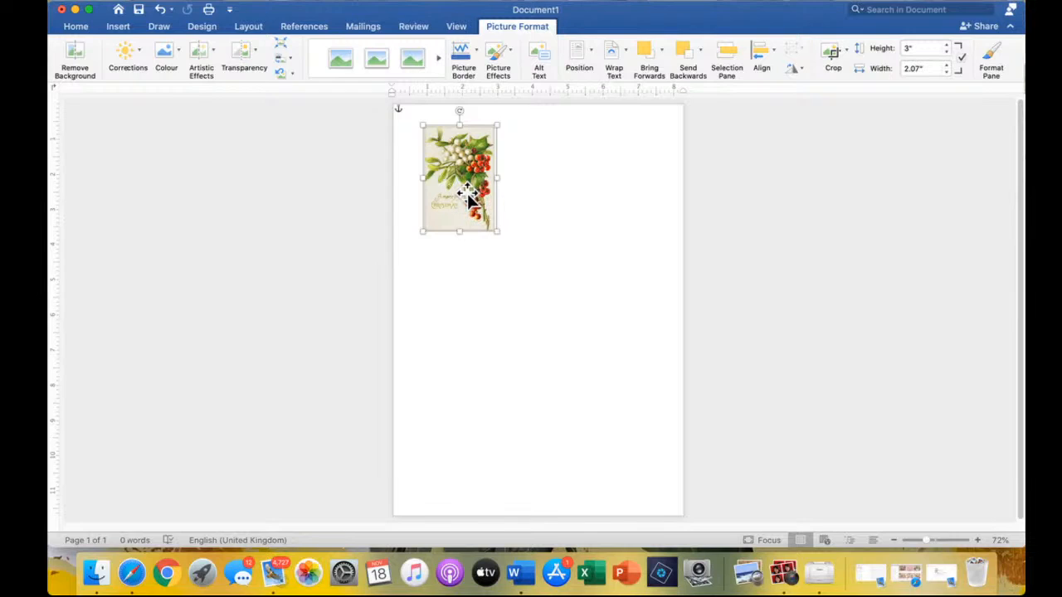
drag(469, 197, 456, 194)
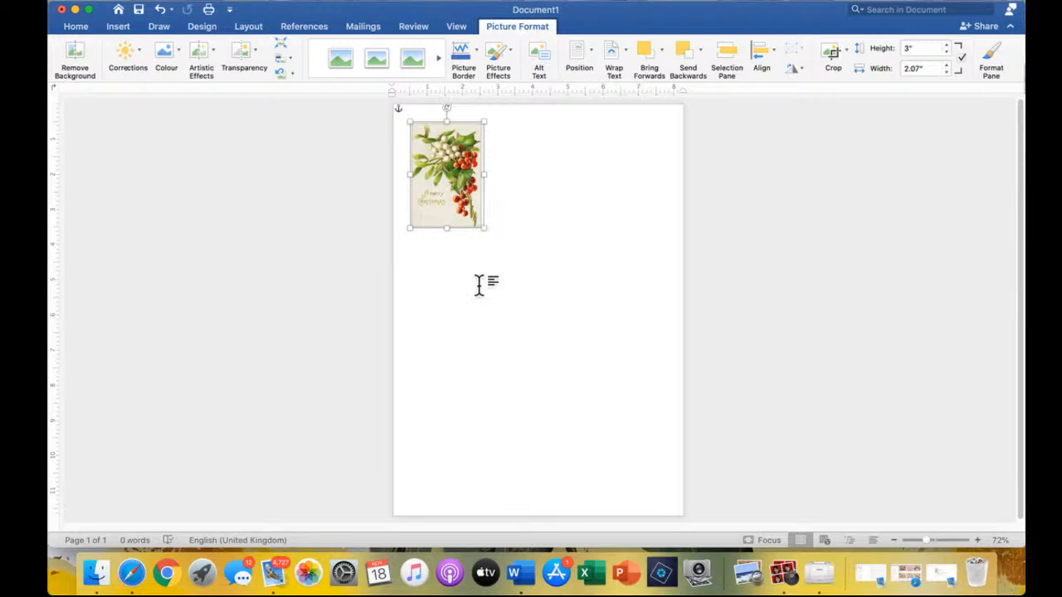
drag(459, 199, 448, 186)
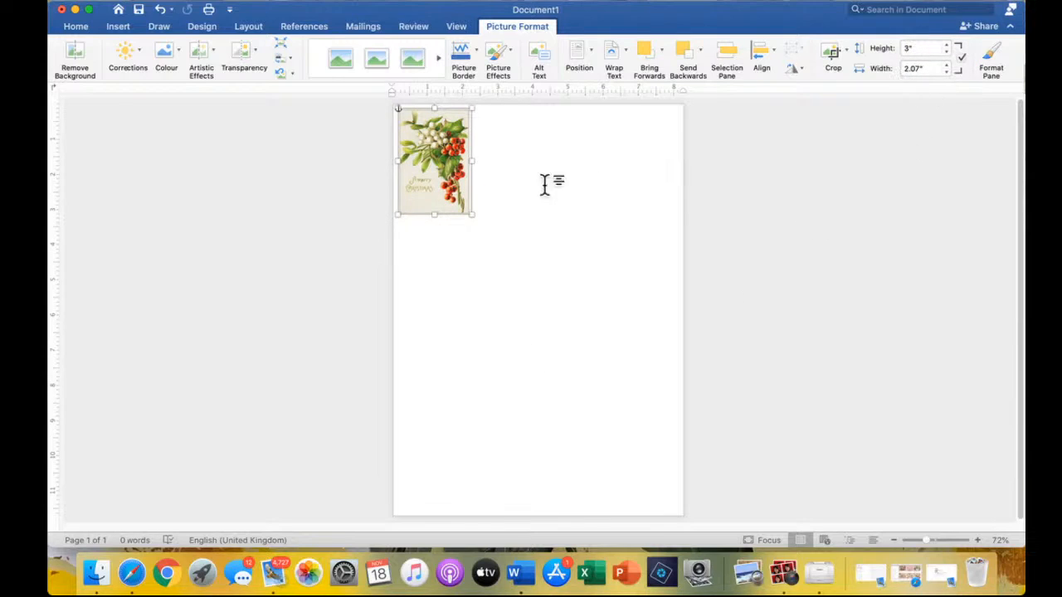
drag(470, 214, 620, 516)
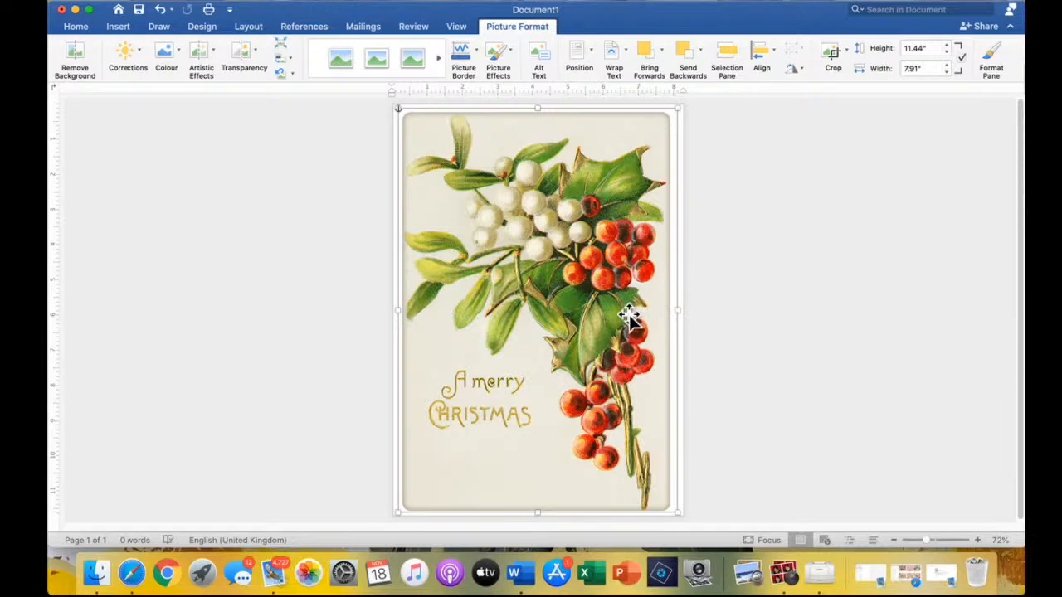
Set the card picture's height to 6" and move it to the top centre of the page
drag(677, 511, 526, 290)
click(925, 47)
text(6)
key(Tab)
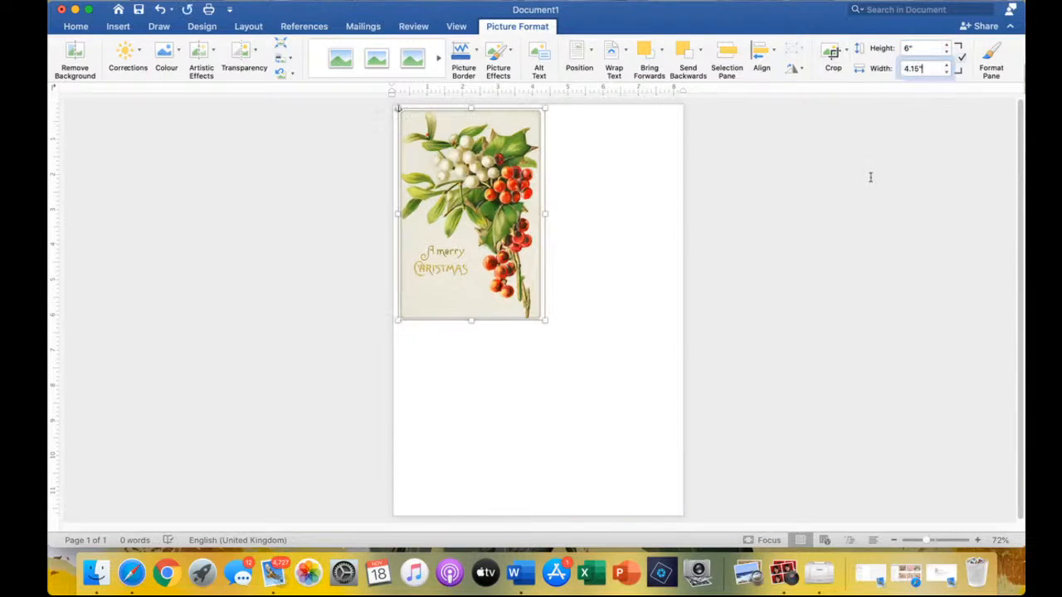
drag(525, 234, 599, 278)
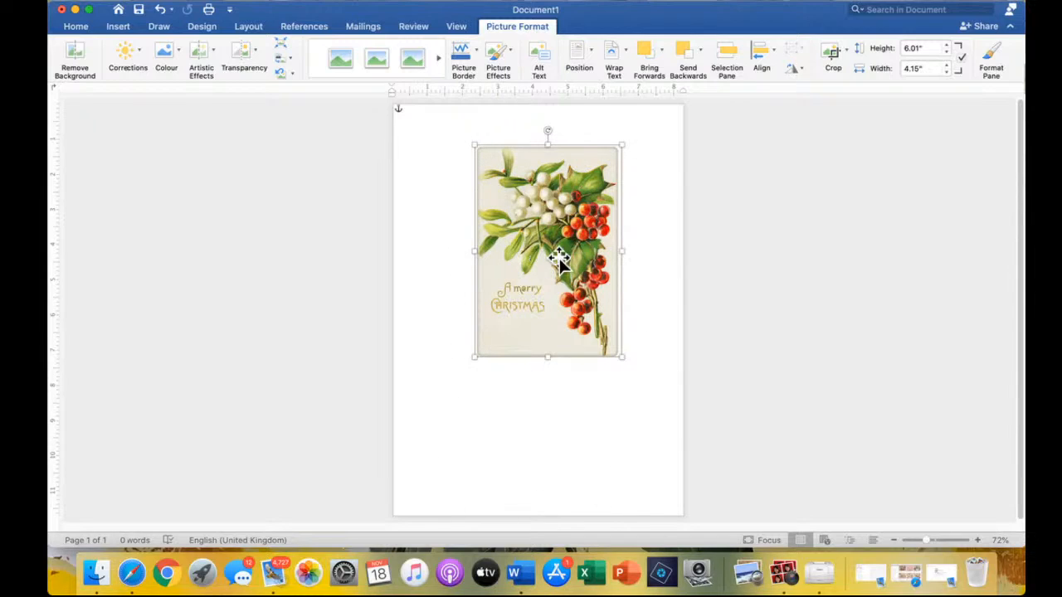
drag(543, 273, 521, 204)
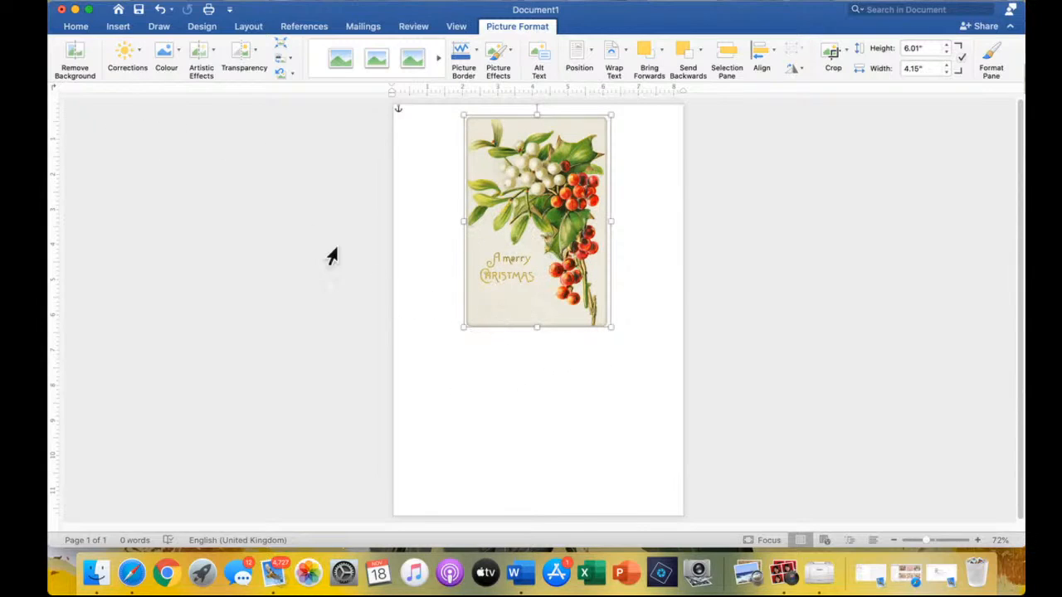
Change the page orientation to landscape and move the card picture into the left half of the page
click(248, 27)
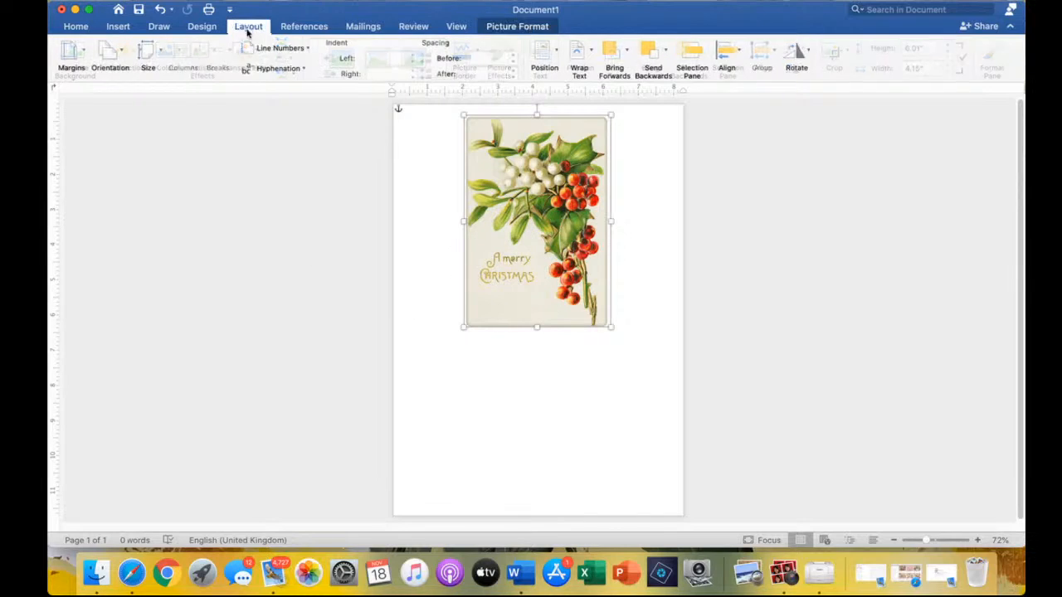
click(117, 55)
click(125, 110)
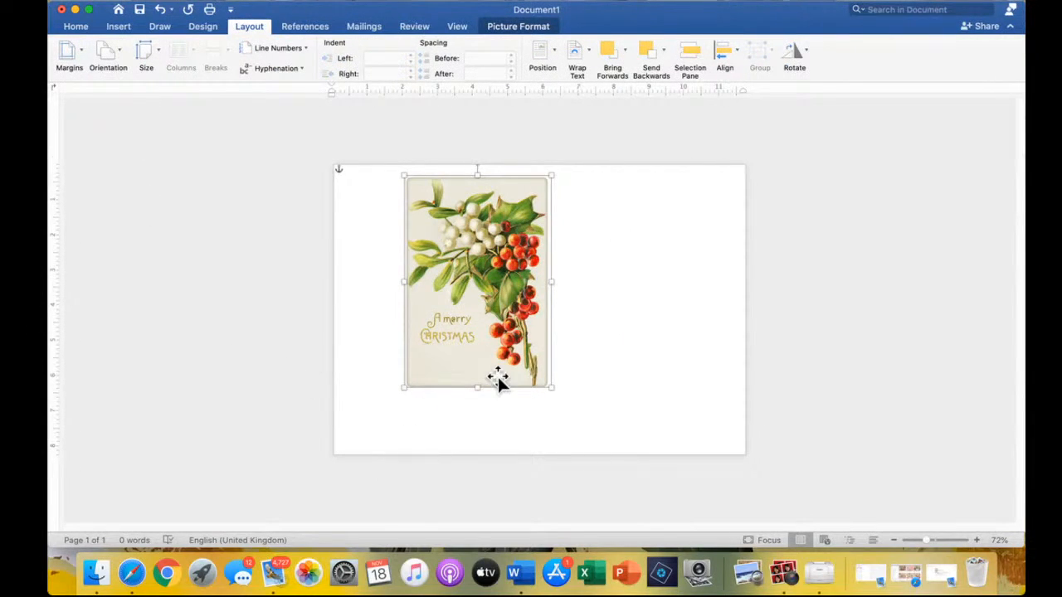
drag(467, 285, 418, 304)
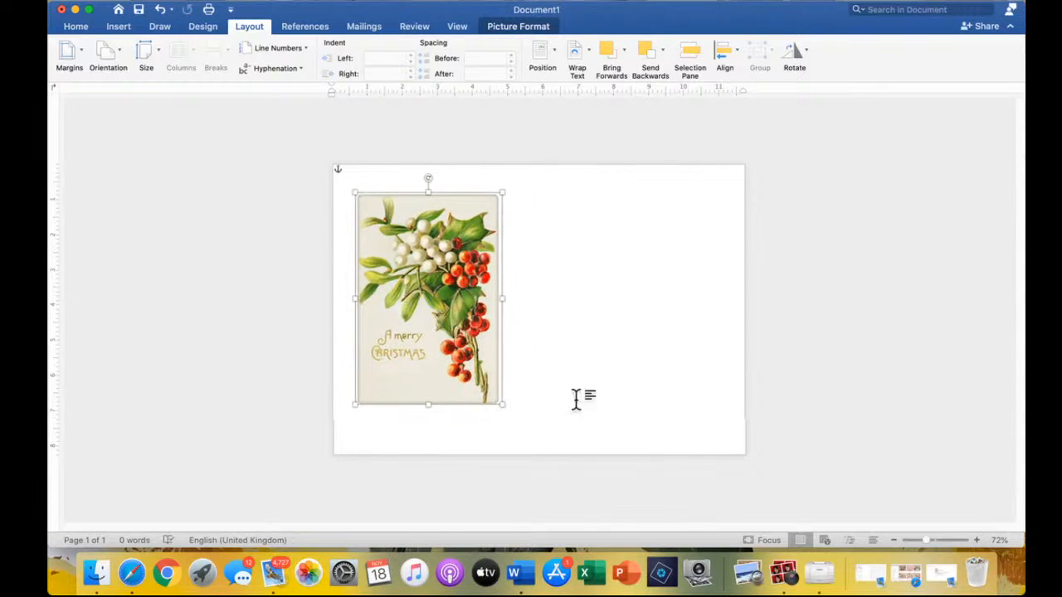
click(616, 351)
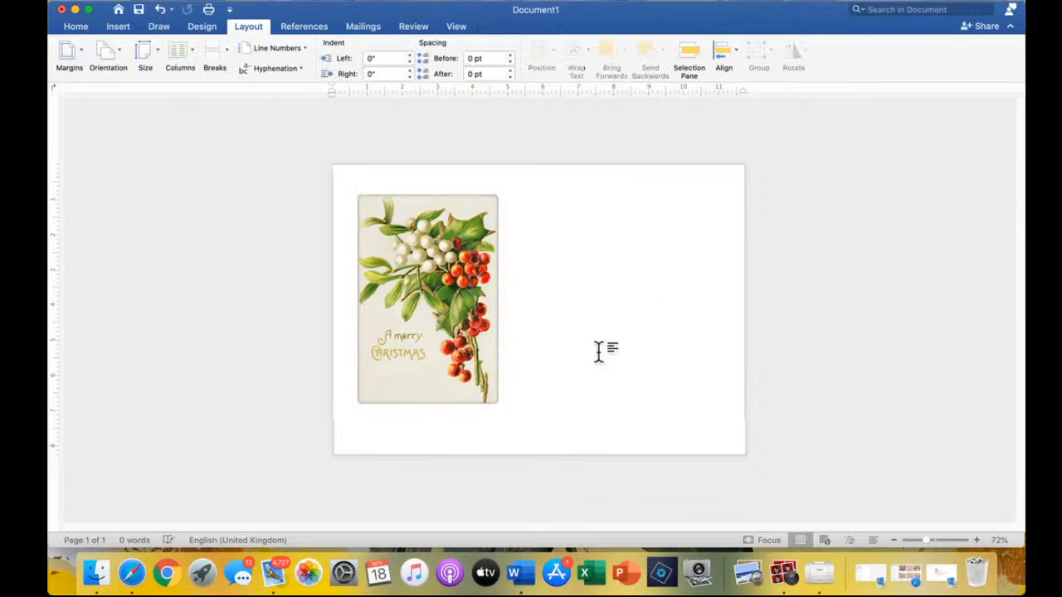
click(227, 1)
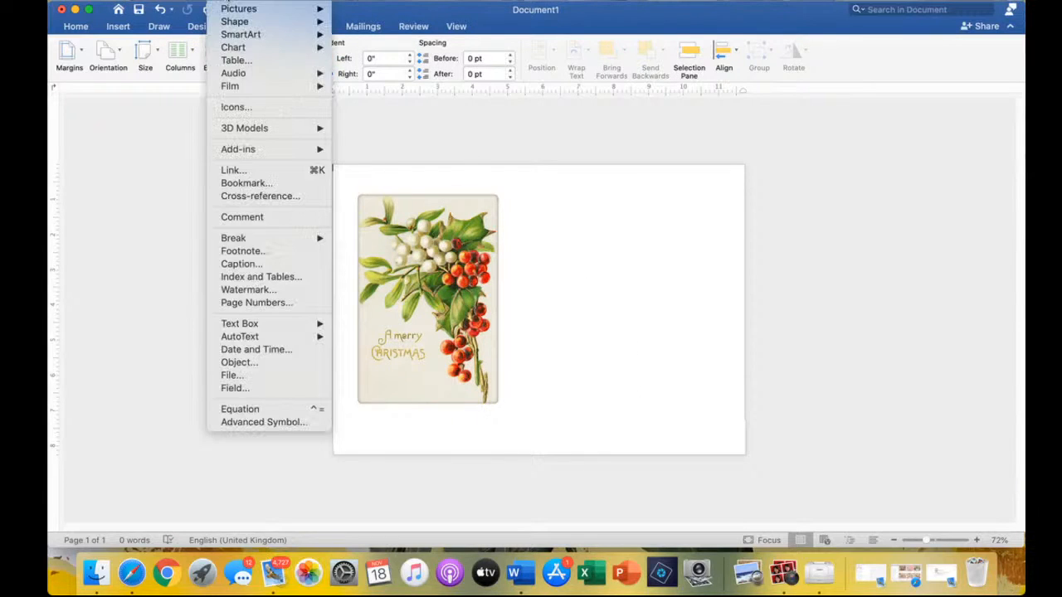
click(361, 108)
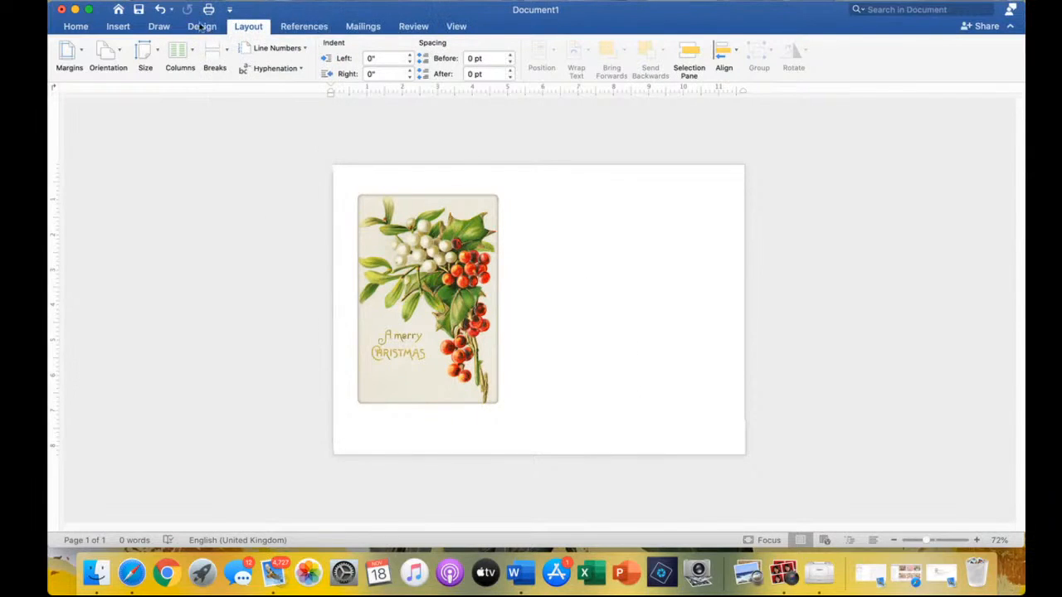
click(117, 10)
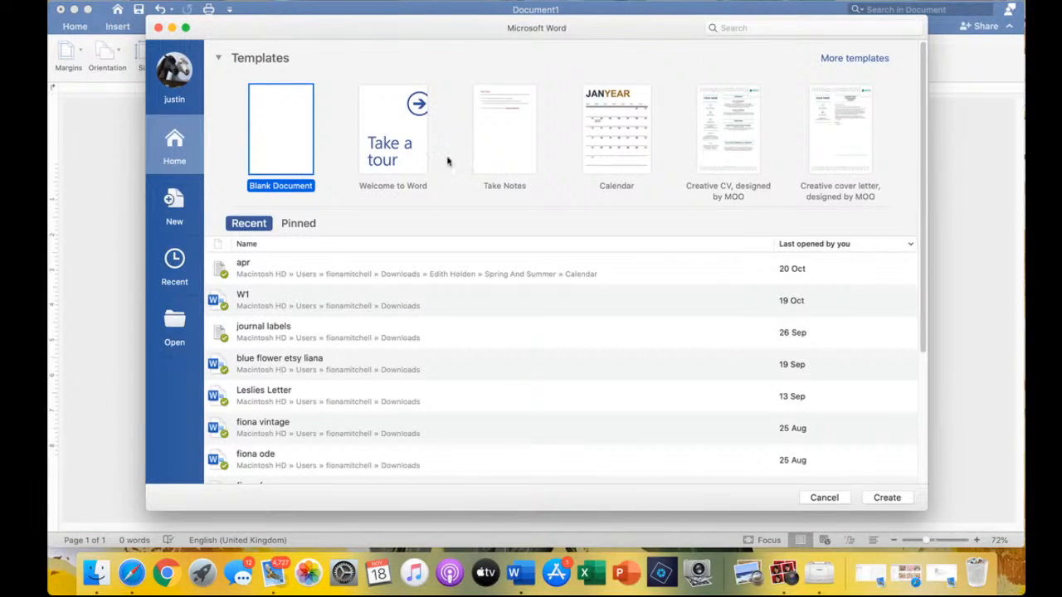
click(824, 498)
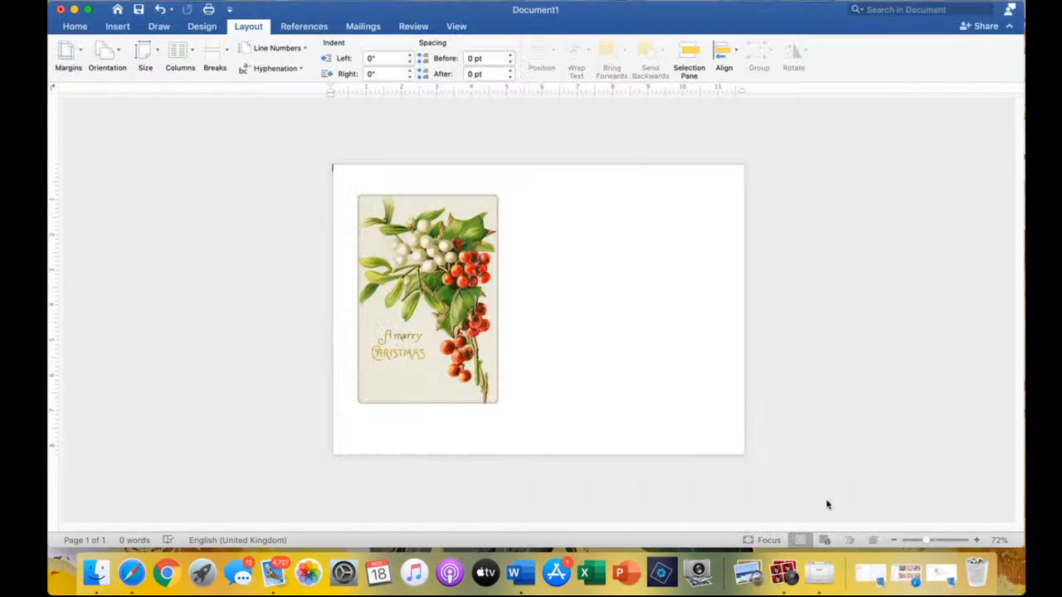
Insert the picture file Extras2.jpg from the recent files into the document
click(117, 26)
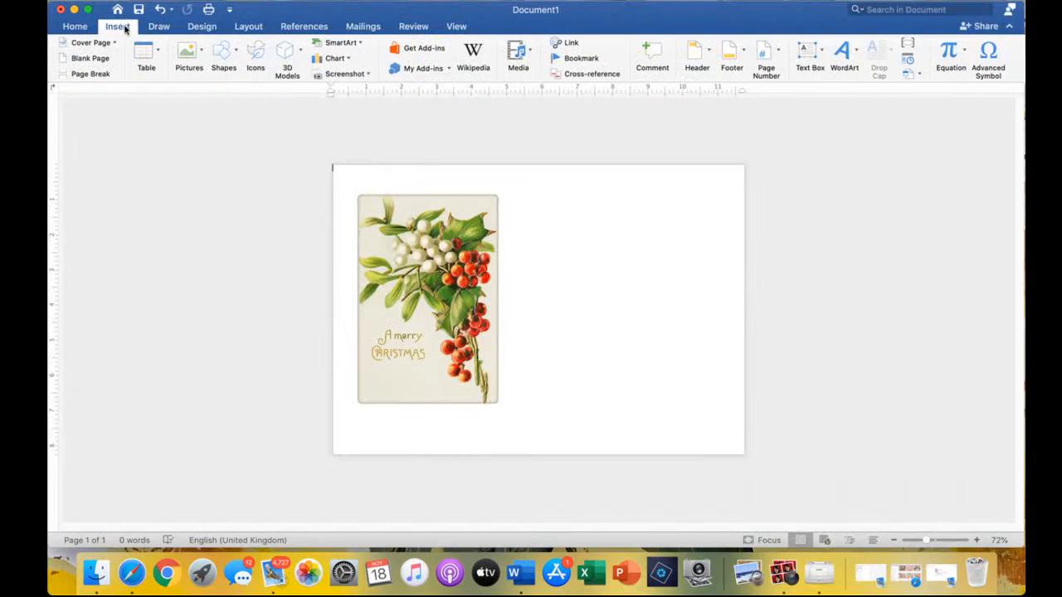
click(201, 54)
click(214, 89)
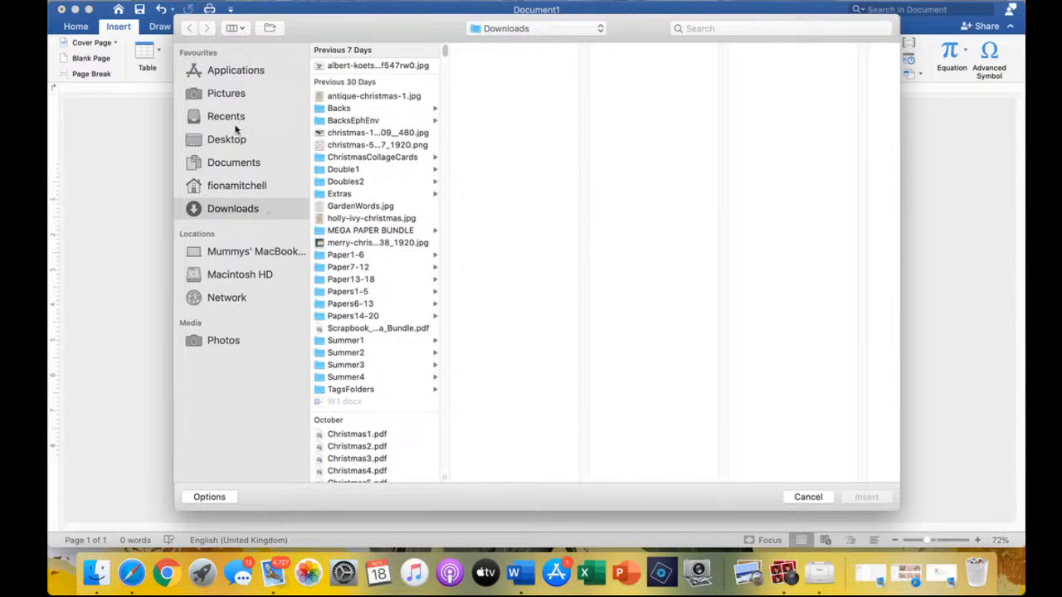
click(231, 118)
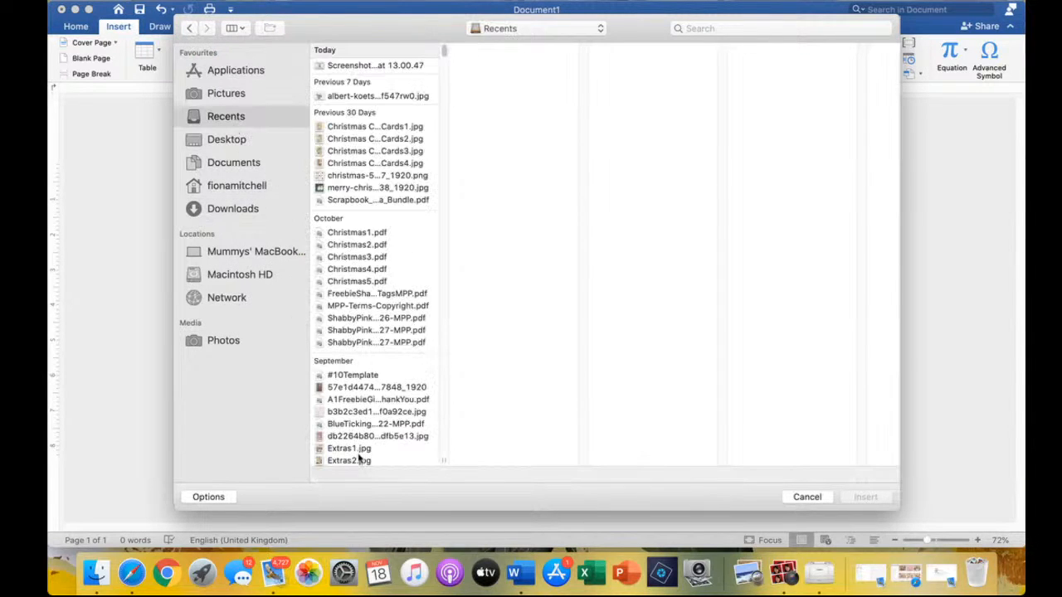
click(361, 460)
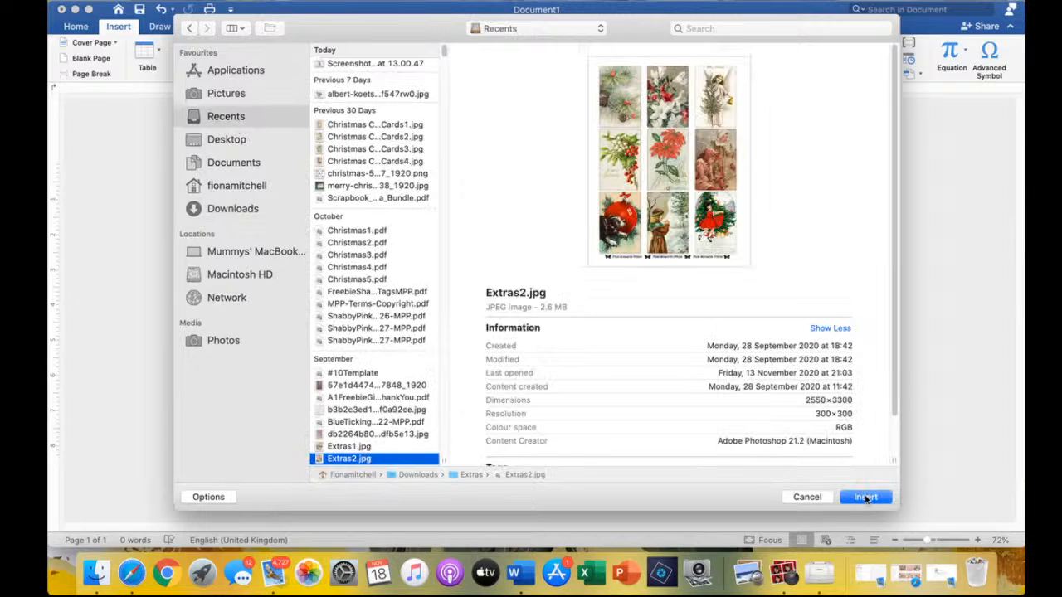
click(865, 497)
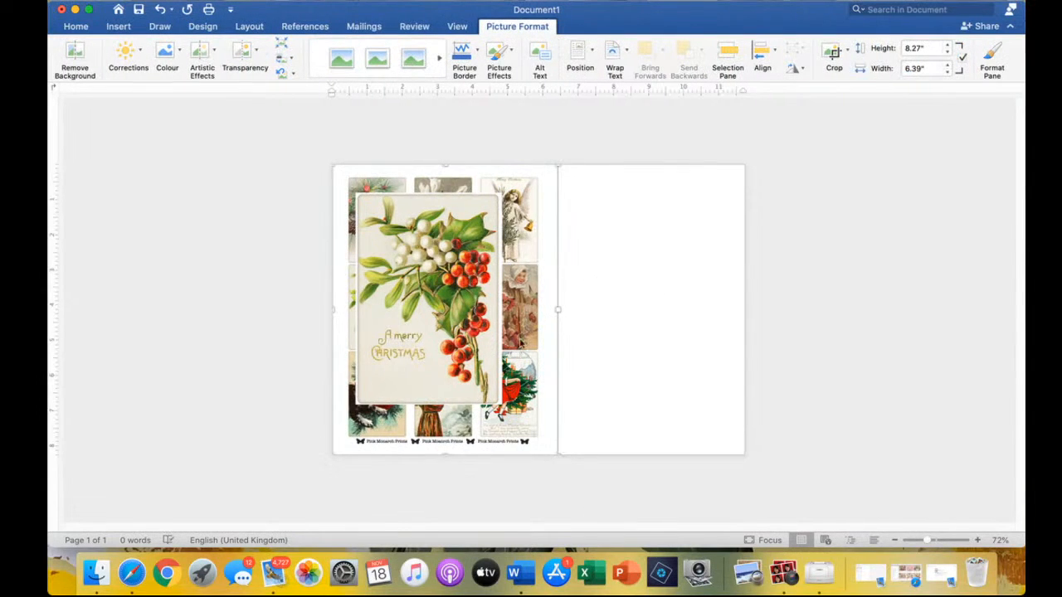
Set the inserted sheet's text wrapping to In Front of Text and move it to the right half of the page
right_click(534, 337)
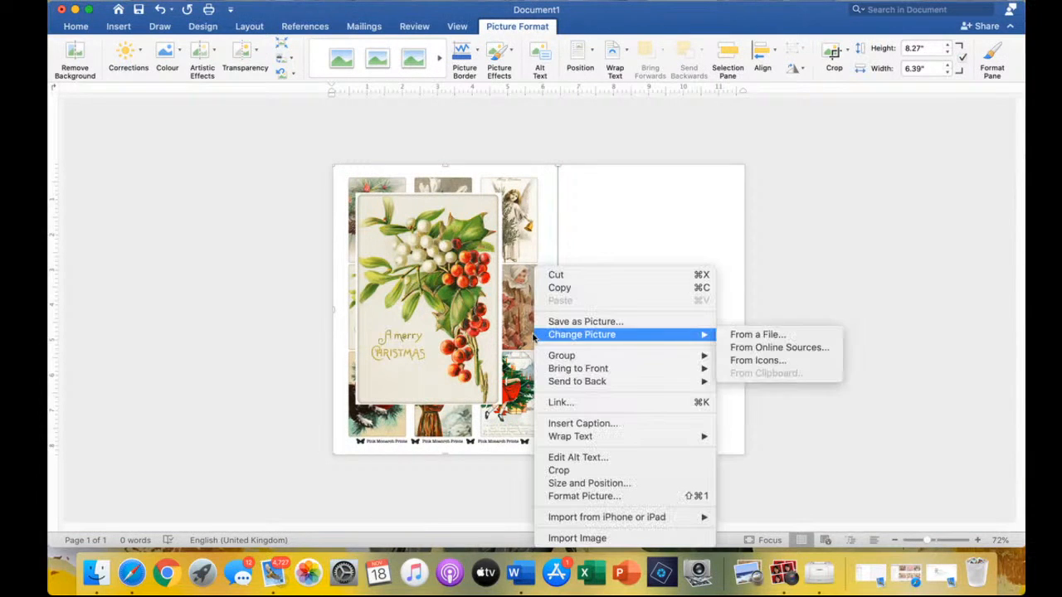
mouse_move(578, 437)
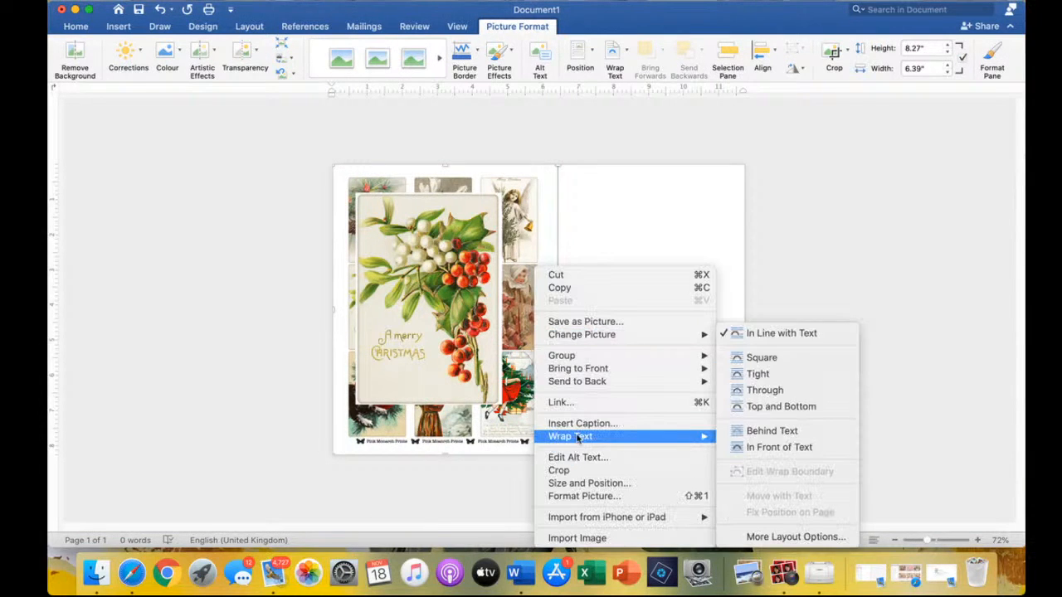
click(772, 447)
drag(549, 326, 711, 328)
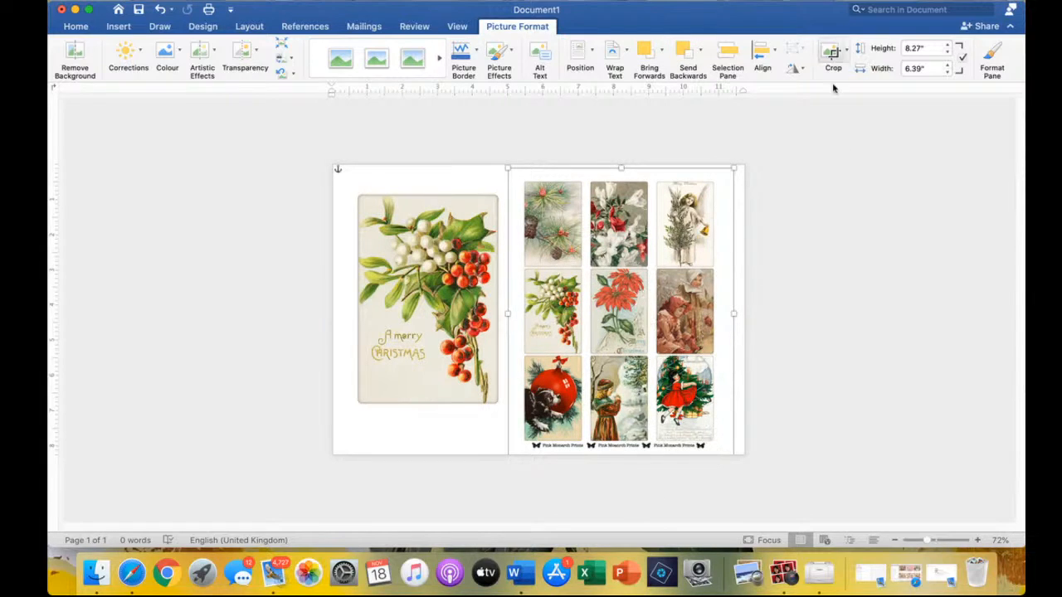
Crop the sheet's upper rows and both outer columns away, leaving the girl-and-snowman card in the bottom row
click(833, 51)
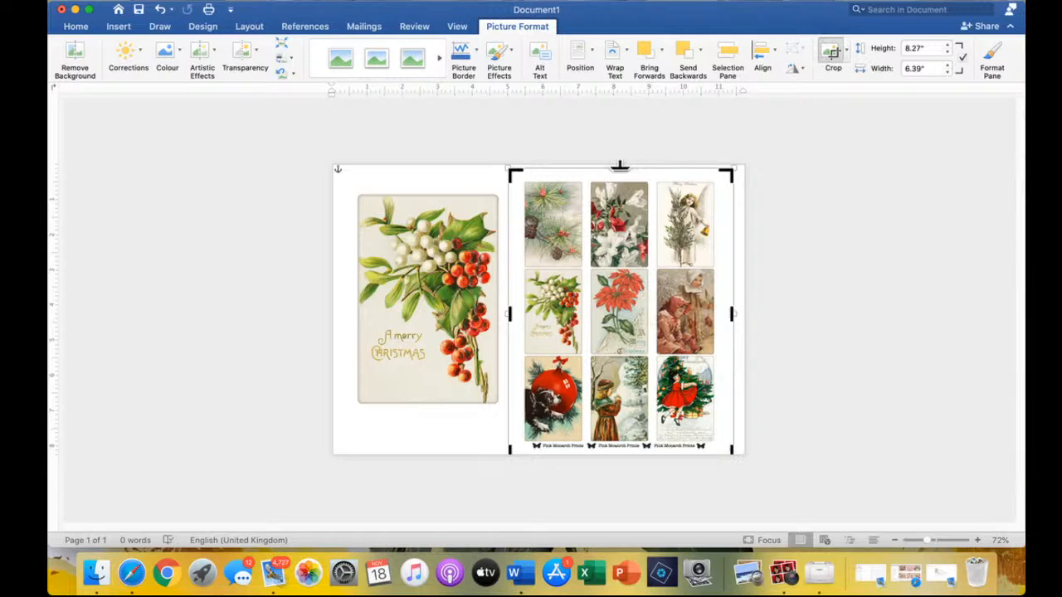
drag(620, 172, 632, 352)
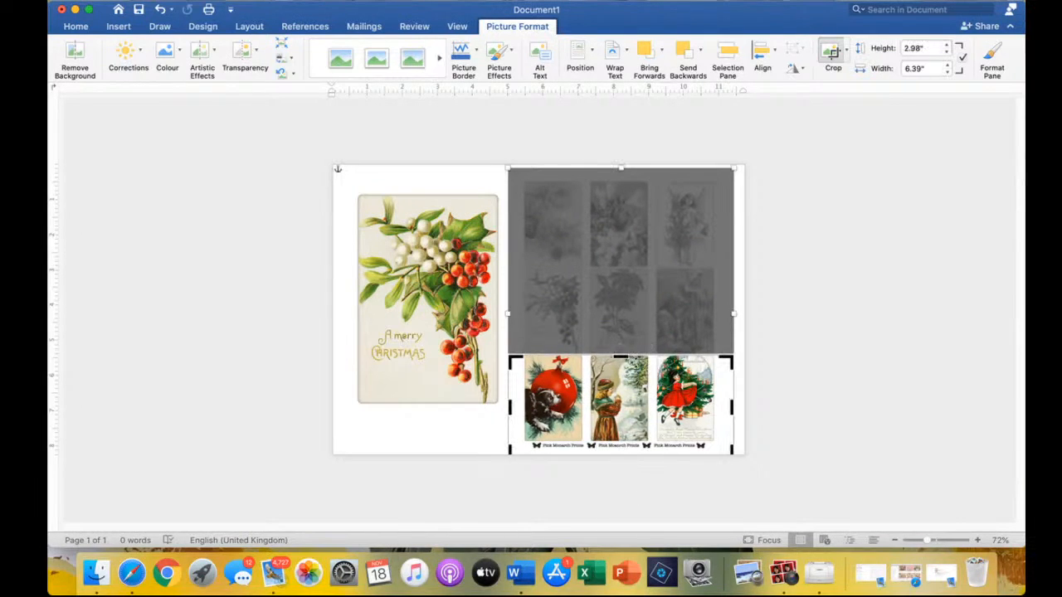
drag(723, 410, 651, 402)
drag(506, 408, 592, 404)
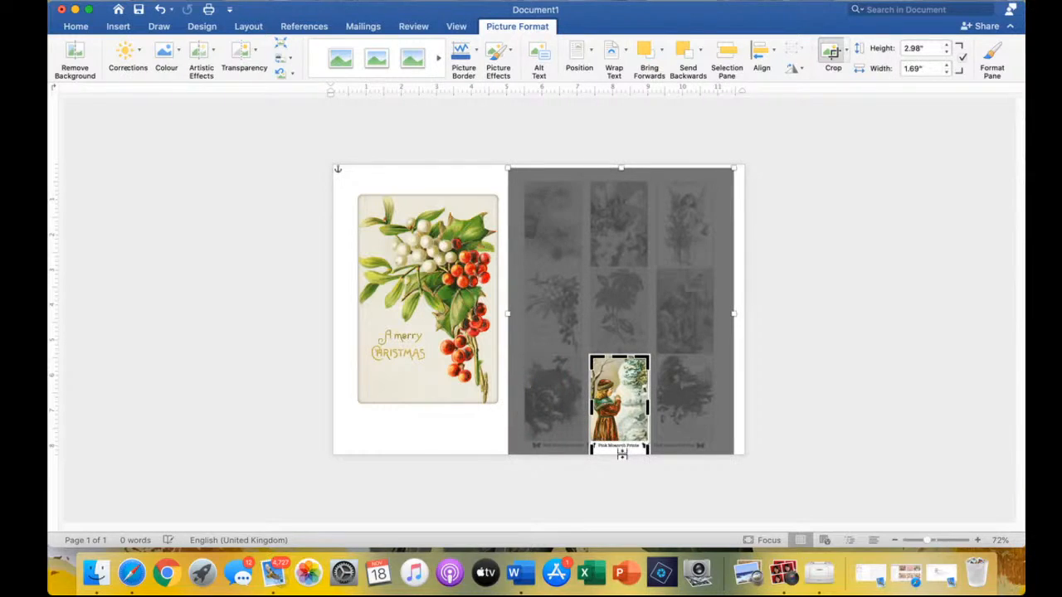
Reposition the sheet within the crop frame and trim off the caption strip, finishing the girl-and-snowman crop at about 2.37" by 1.58"
drag(624, 383, 623, 367)
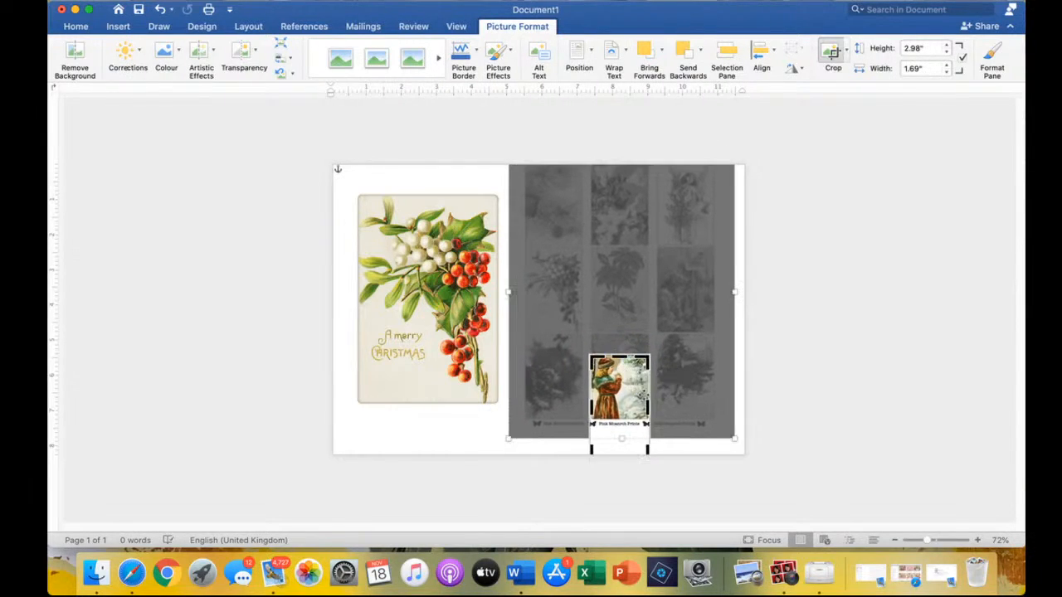
mouse_move(641, 434)
mouse_down()
mouse_move(649, 424)
mouse_move(663, 436)
mouse_move(646, 436)
mouse_move(645, 420)
mouse_up()
drag(665, 351, 685, 397)
drag(618, 351, 621, 336)
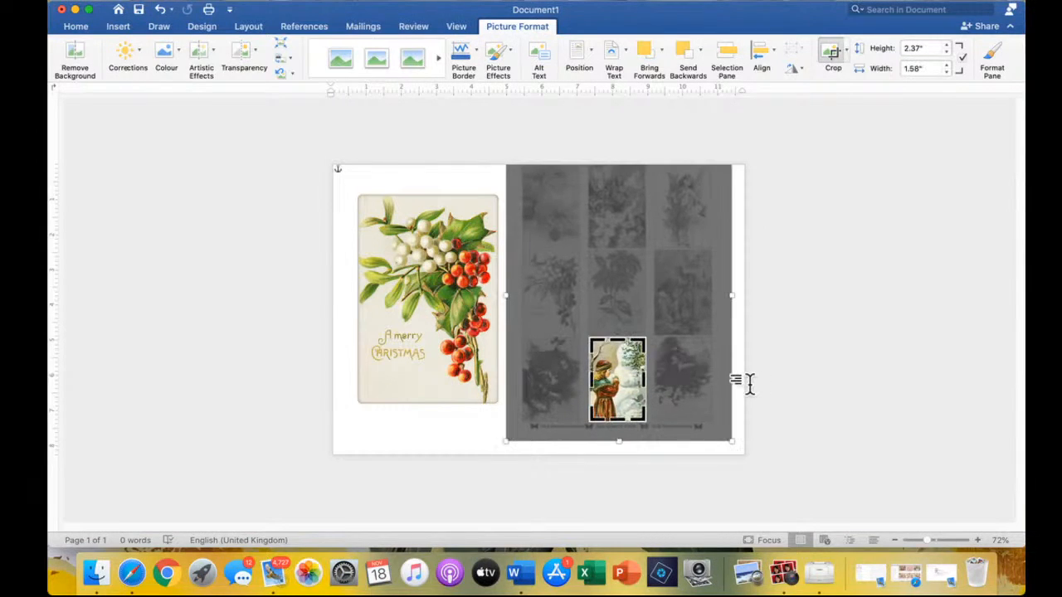
key(Escape)
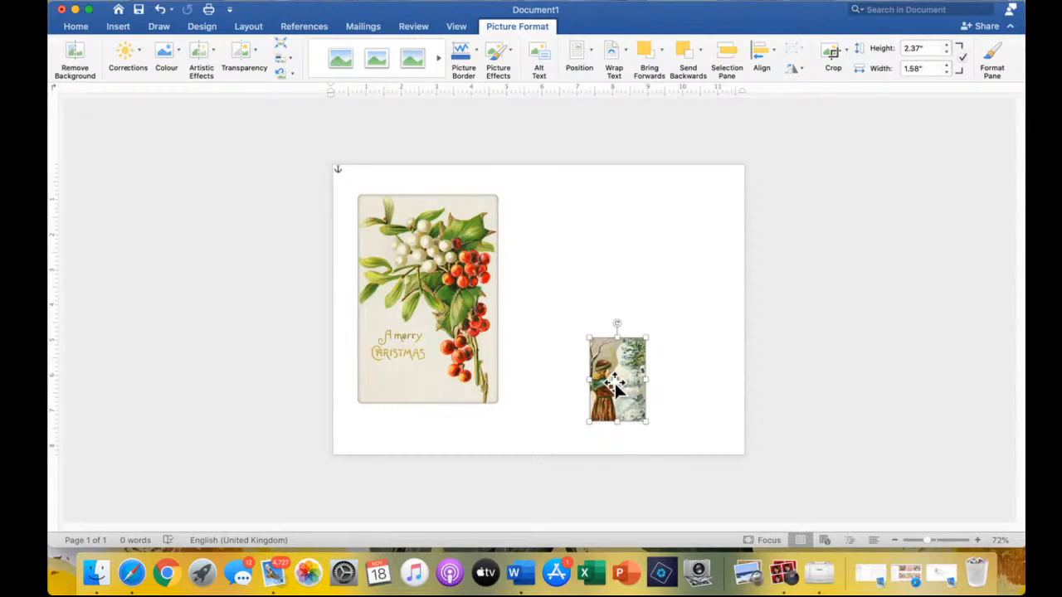
Place the girl-and-snowman card beside the holly card, set its height to 6", and align it level with the holly card
drag(617, 383, 541, 243)
drag(570, 282, 674, 435)
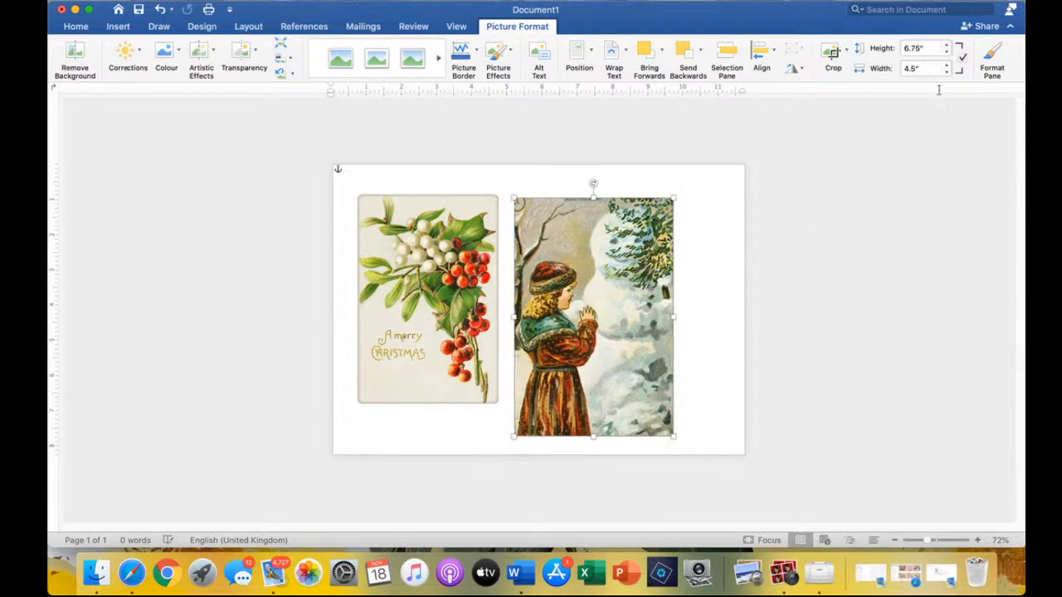
click(924, 48)
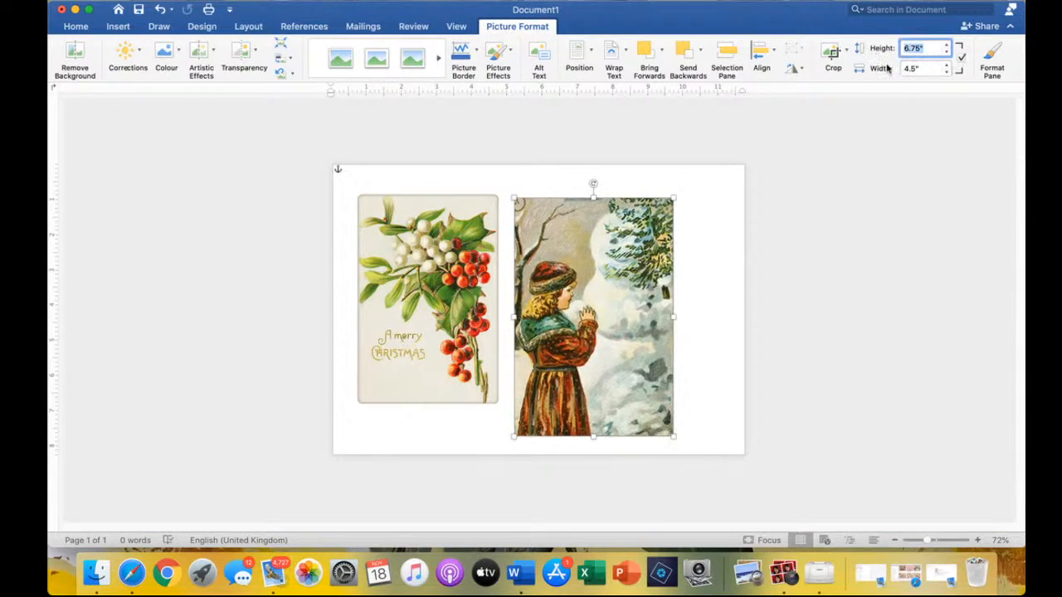
click(929, 70)
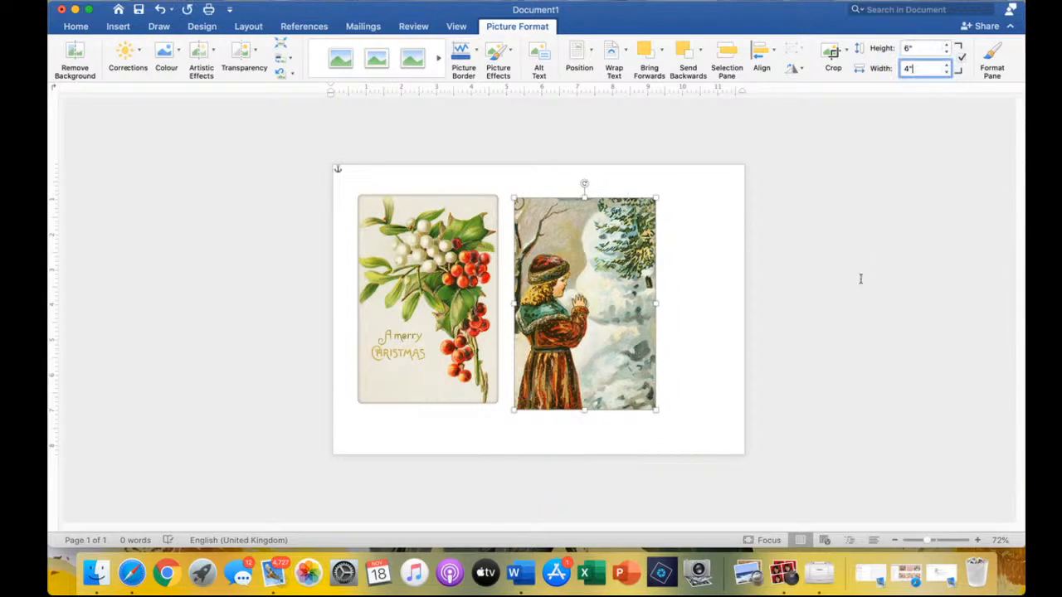
click(622, 326)
mouse_move(623, 327)
mouse_down()
mouse_move(635, 332)
mouse_move(628, 326)
mouse_up()
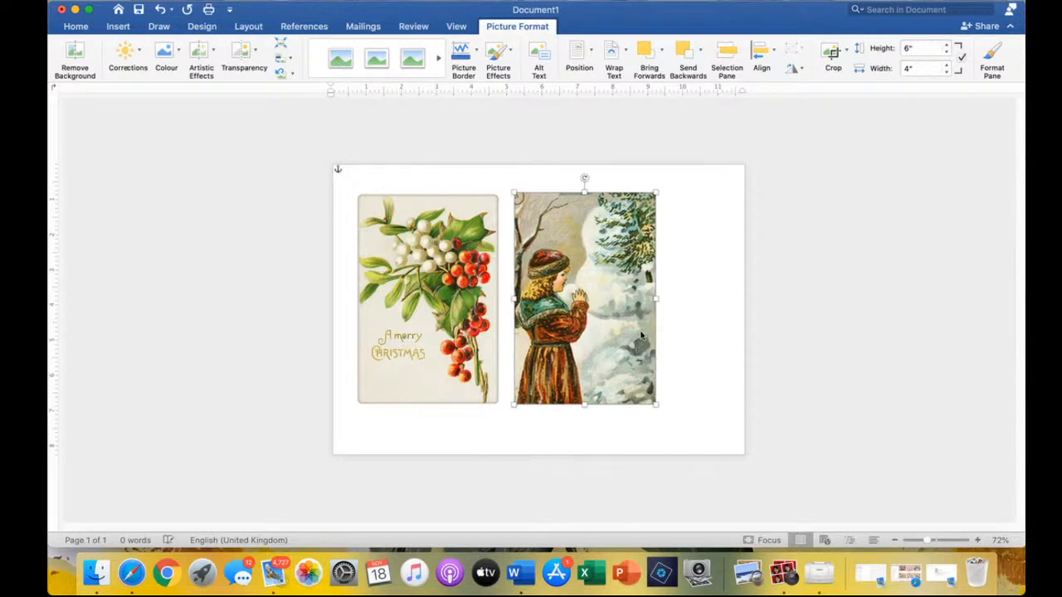
click(716, 371)
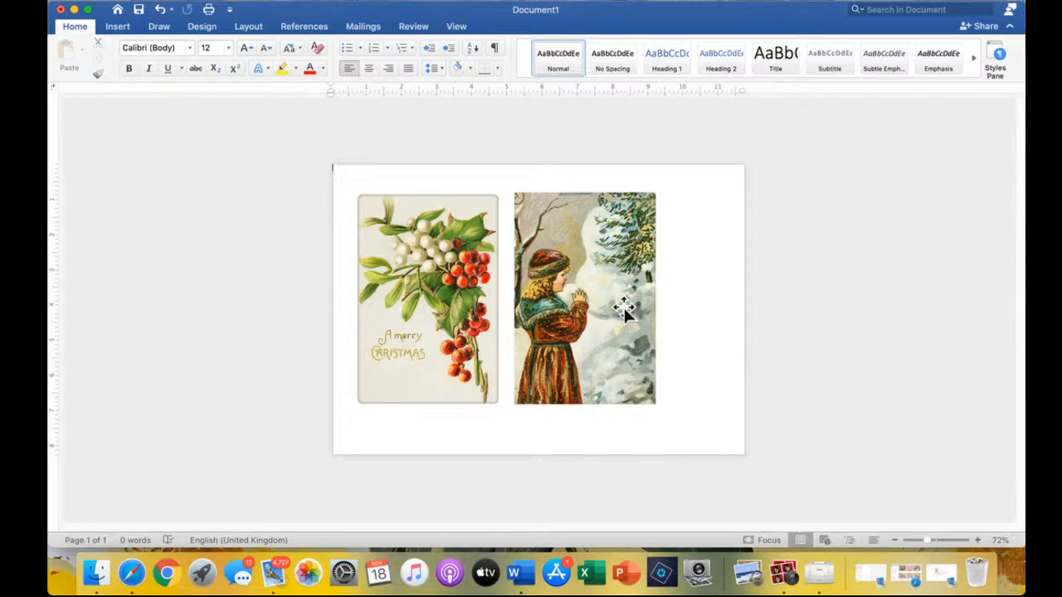
Start inserting a picture from file and list the recent files
click(224, 1)
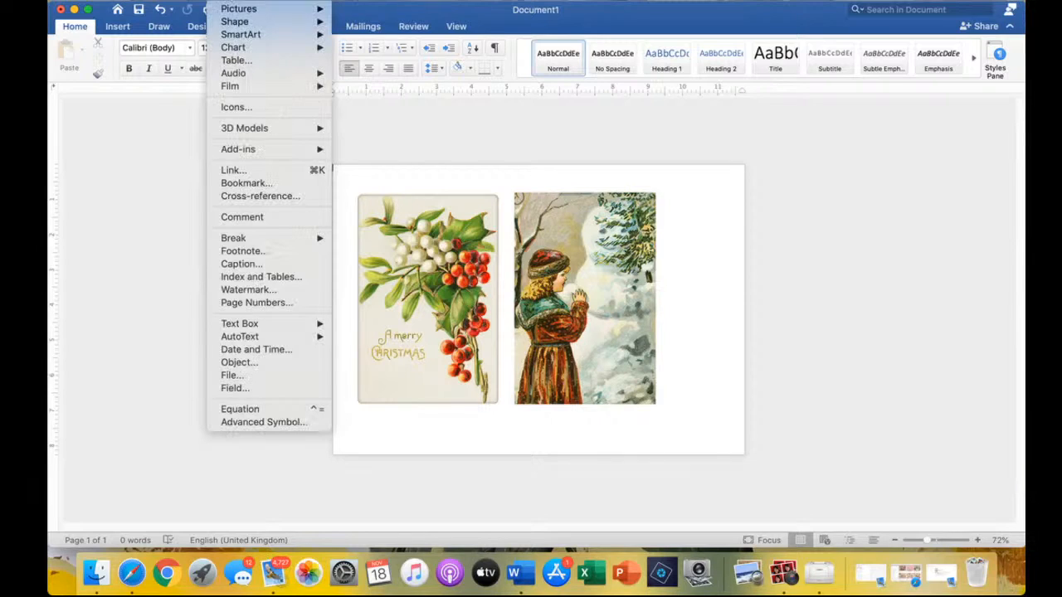
click(347, 127)
click(118, 26)
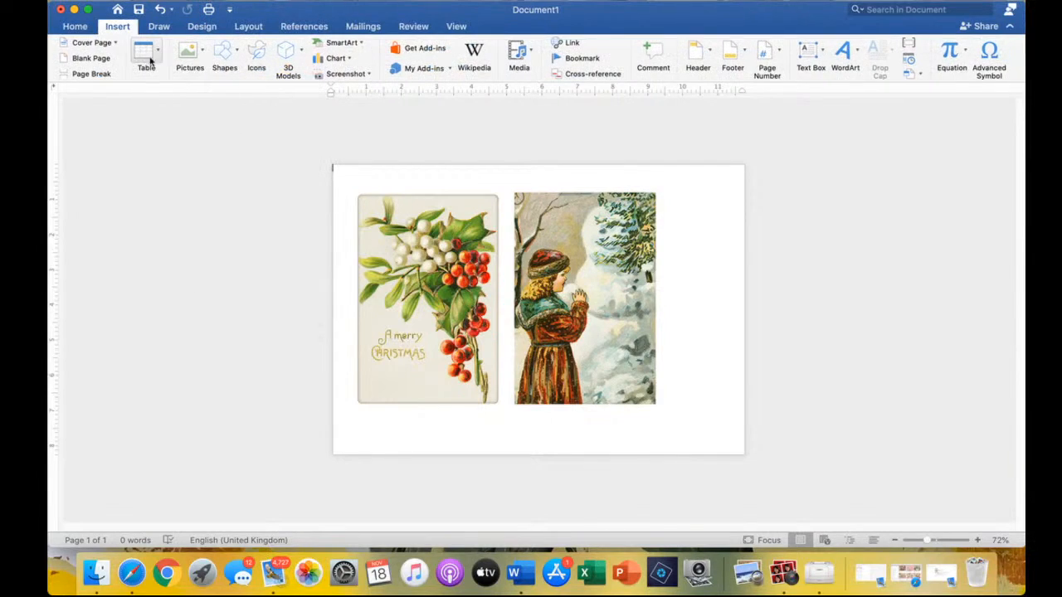
click(204, 55)
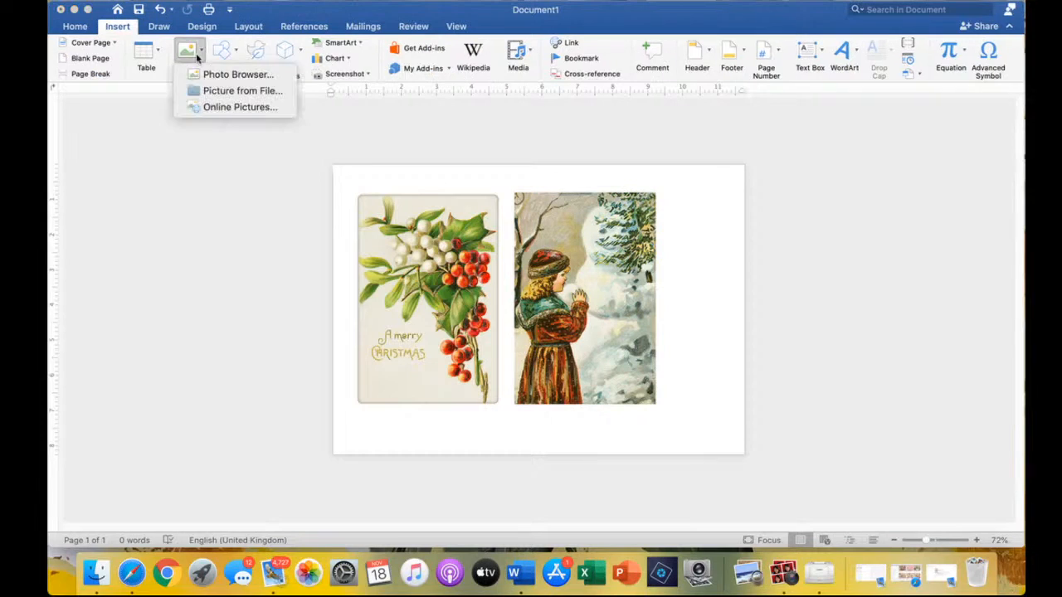
click(234, 91)
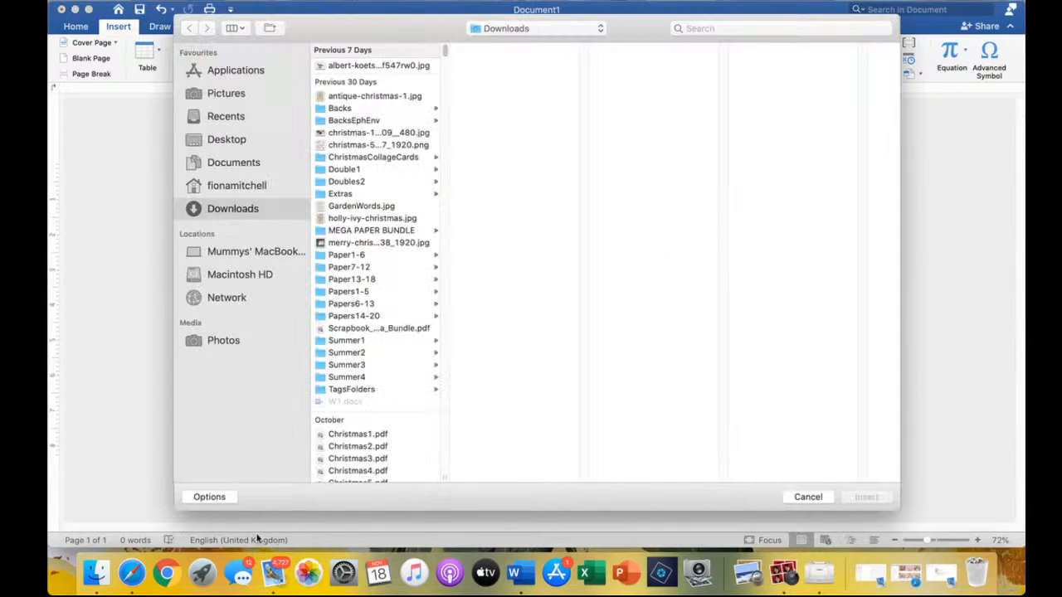
click(231, 122)
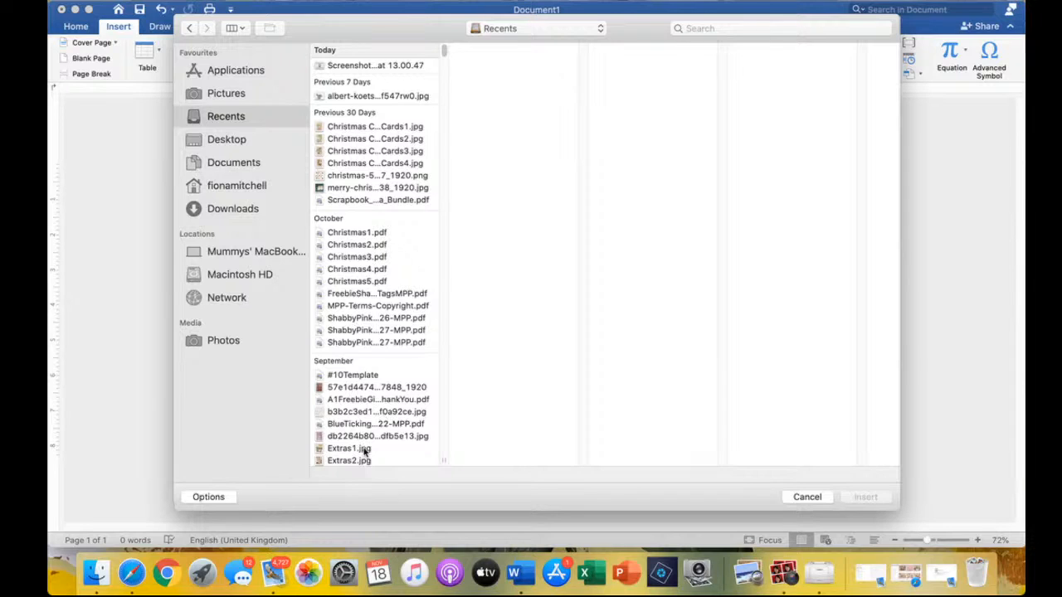
Preview the Extras image sheets to find the one with word labels, and insert Extras8.jpg
click(365, 448)
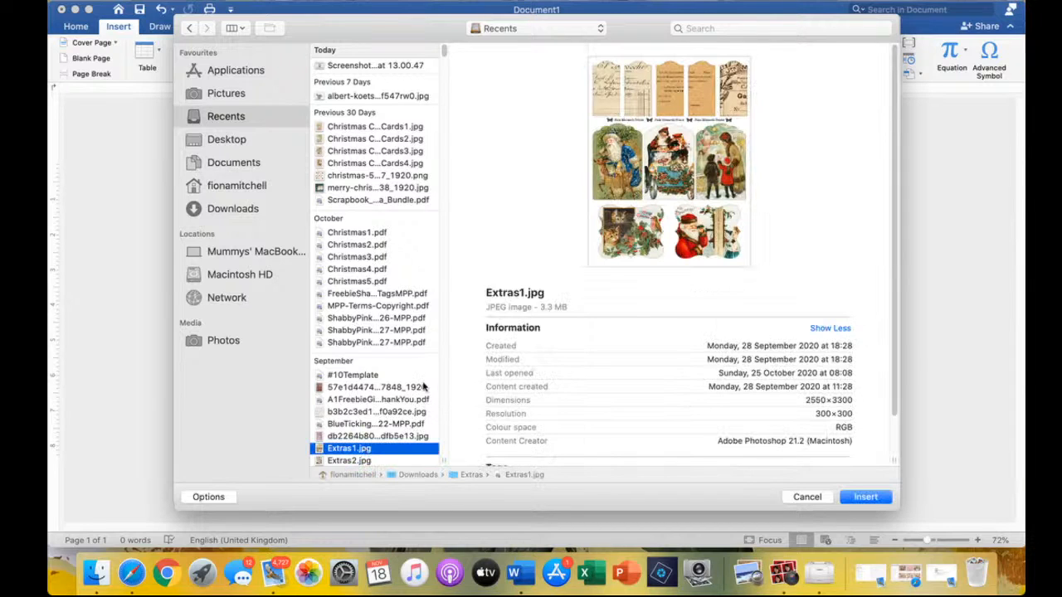
scroll(443, 53, down, 5)
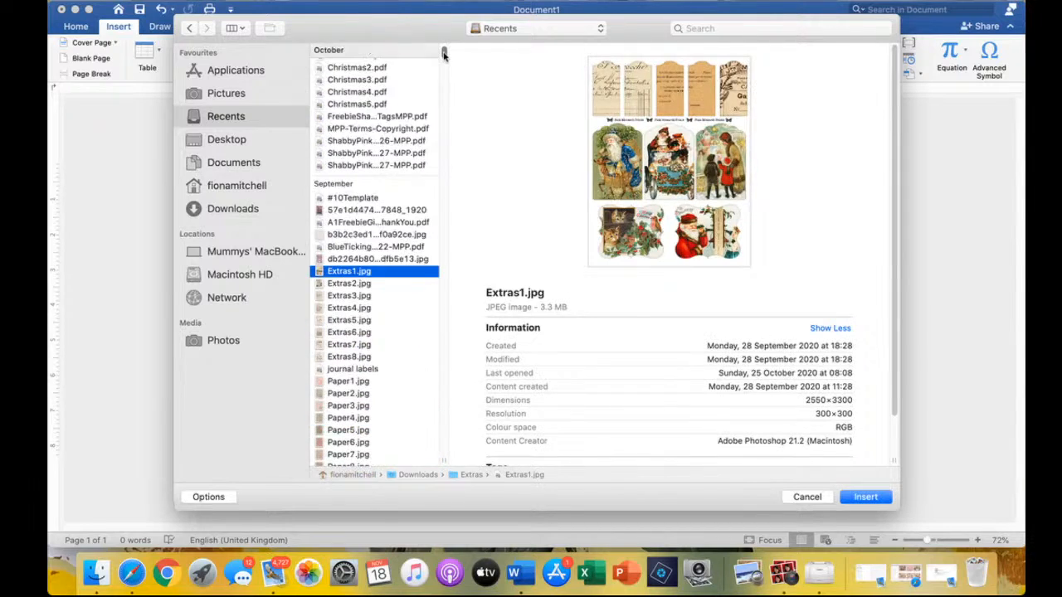
click(365, 296)
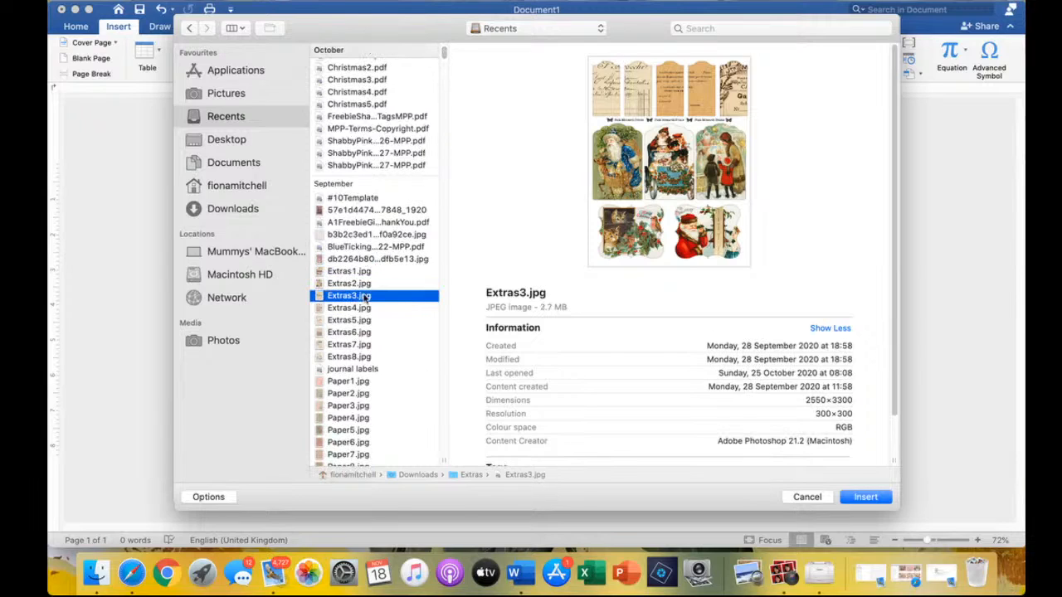
click(355, 309)
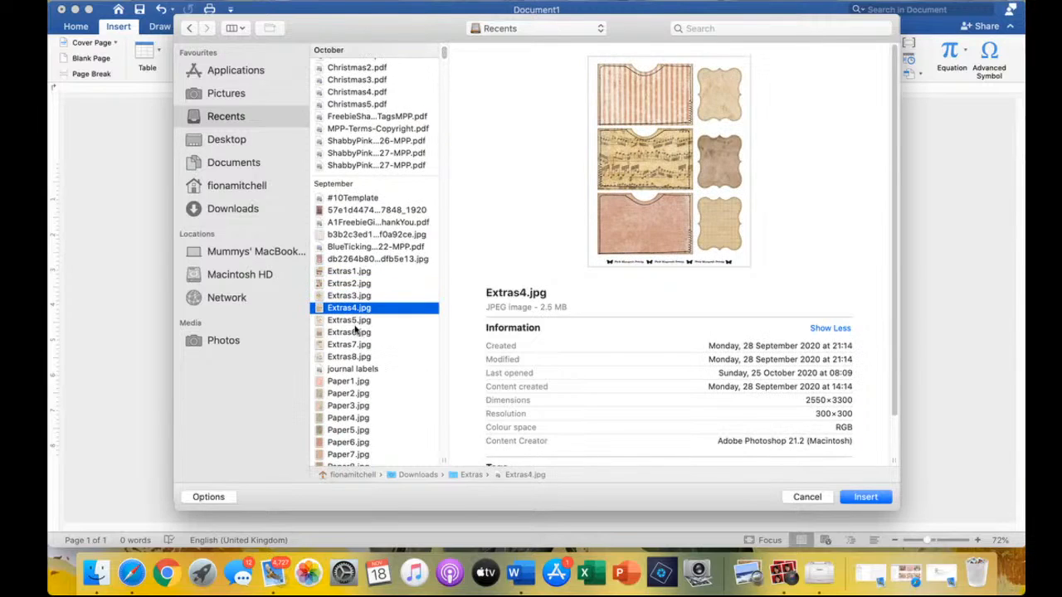
click(357, 333)
click(357, 345)
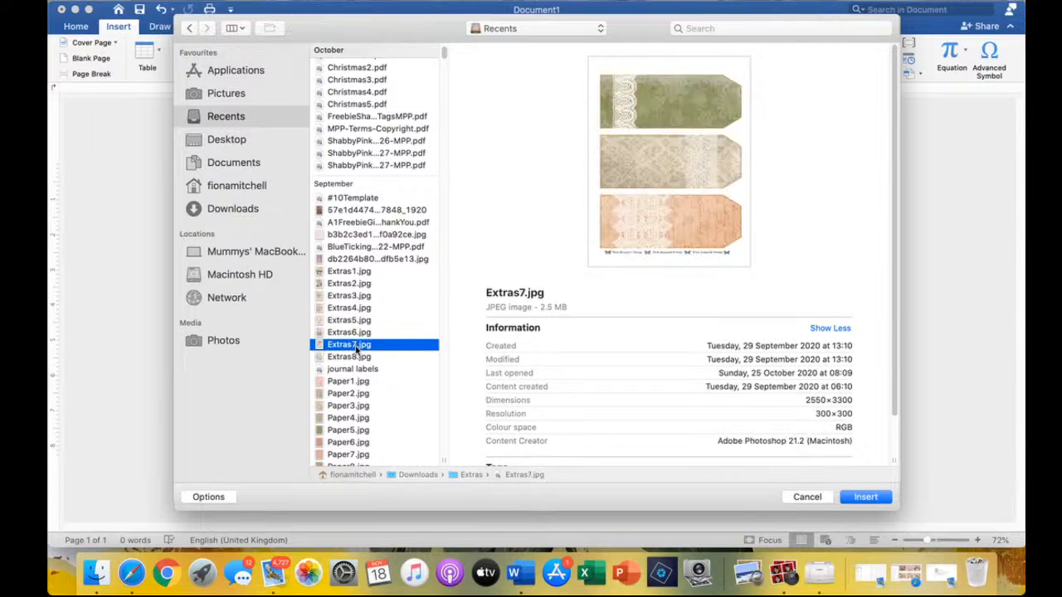
click(353, 358)
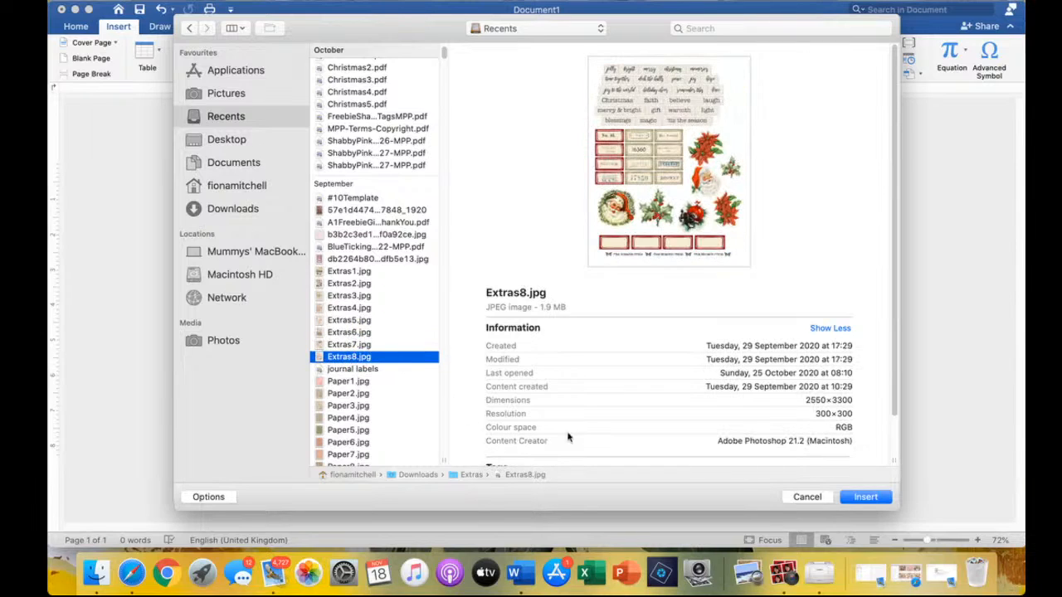
click(866, 497)
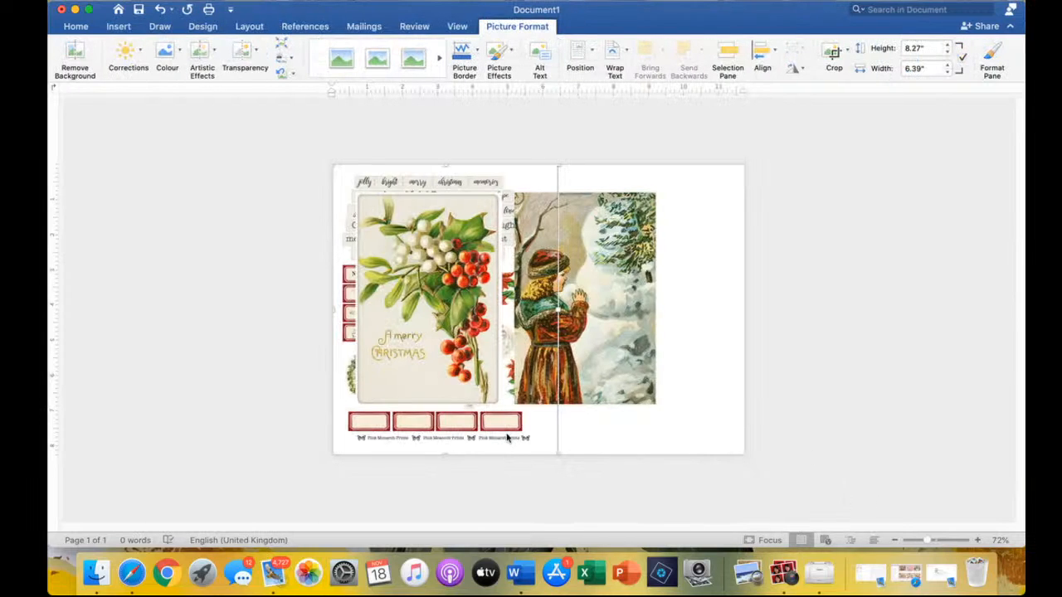
Set the word-label sheet's text wrapping to In Front of Text and move it over the right half of the page
right_click(508, 437)
mouse_move(544, 442)
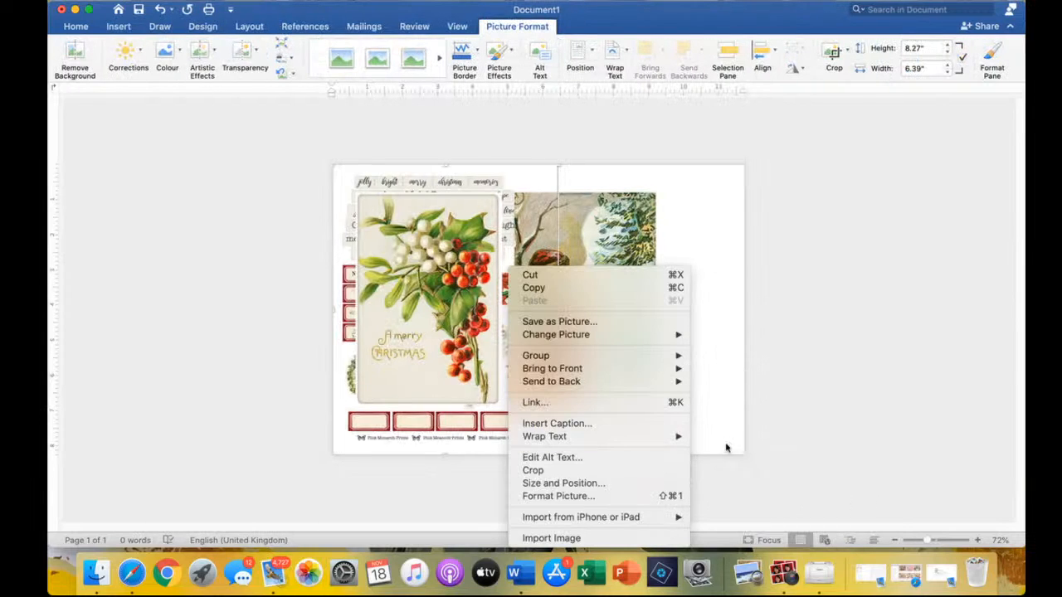
click(744, 448)
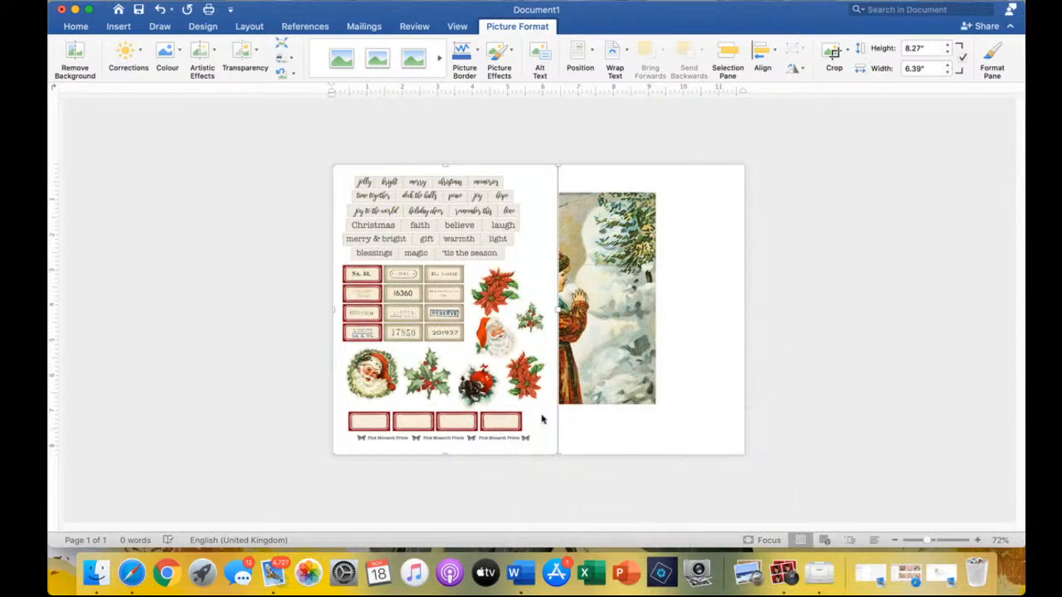
drag(540, 423, 707, 425)
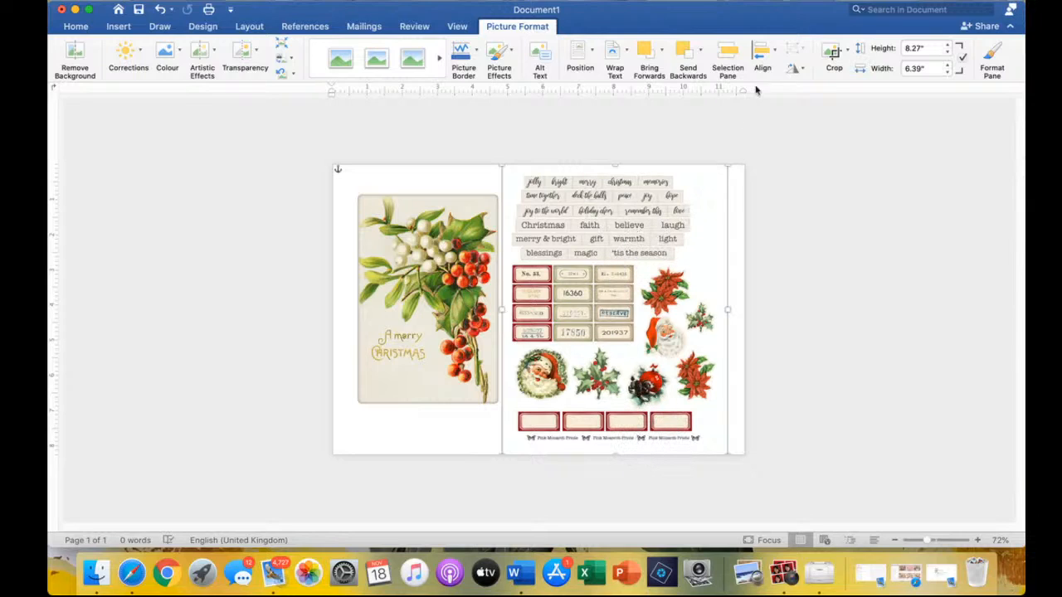
Crop the sheet down to the "time together" label and enlarge it to about 3.63" by 11.07" across the upper page
click(834, 52)
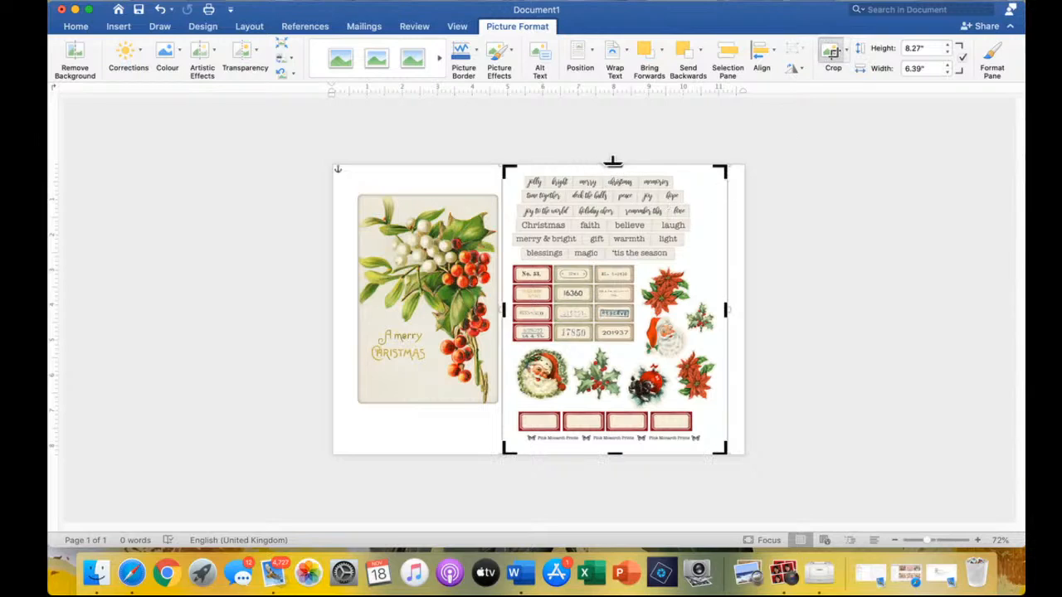
mouse_move(614, 166)
mouse_down()
mouse_move(614, 201)
mouse_move(620, 166)
mouse_move(621, 186)
mouse_up()
drag(614, 455, 635, 202)
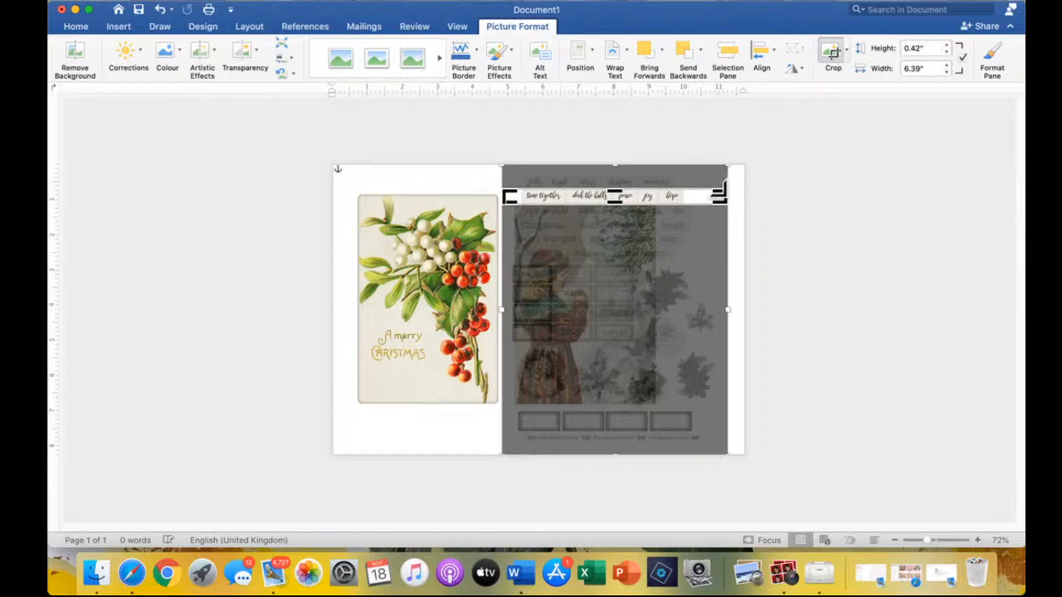
drag(723, 195, 522, 312)
key(Return)
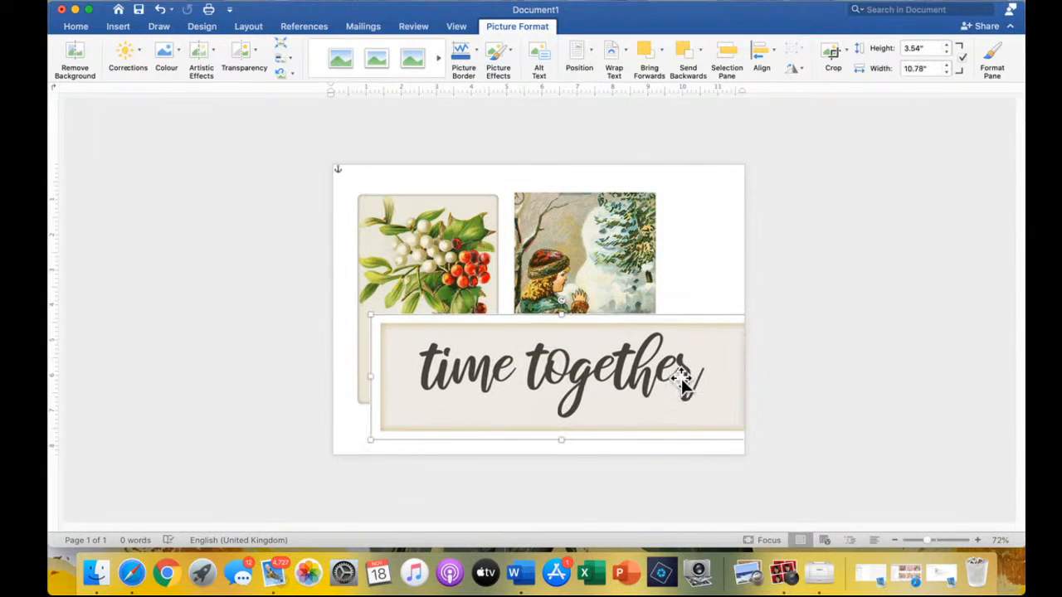
drag(695, 347, 670, 295)
drag(721, 270, 651, 189)
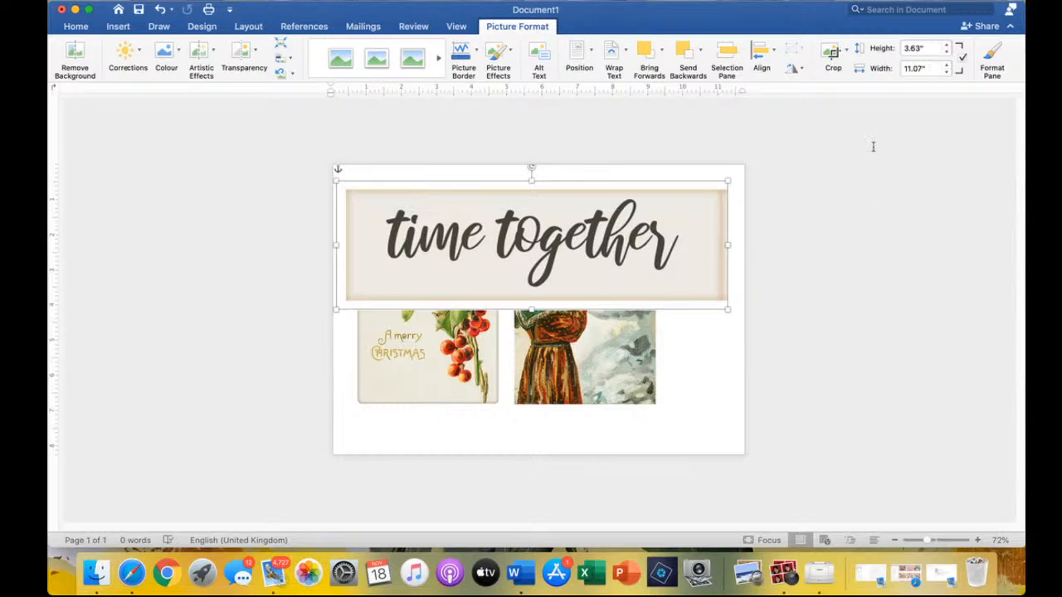
Trim the white margins off all four sides of the "time together" label, cropping it to about 3.06" by 10.52"
click(832, 52)
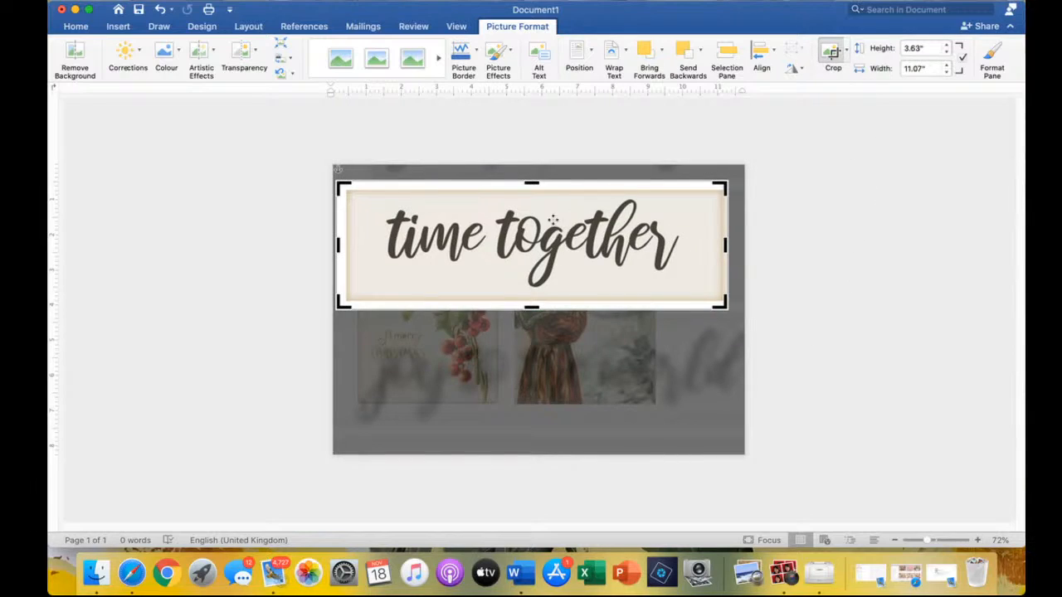
drag(531, 182, 539, 192)
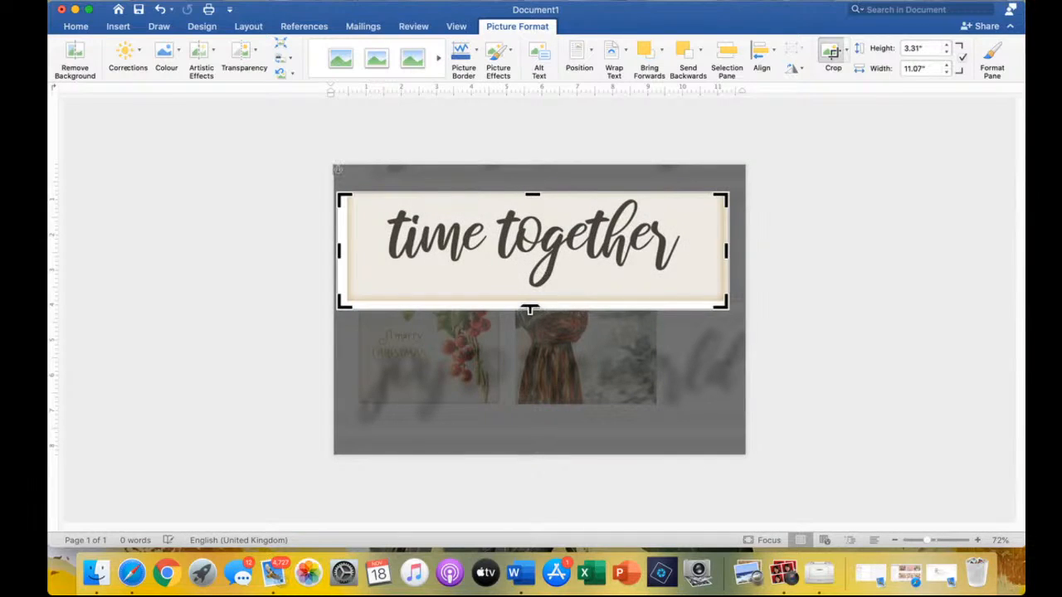
drag(530, 309, 530, 299)
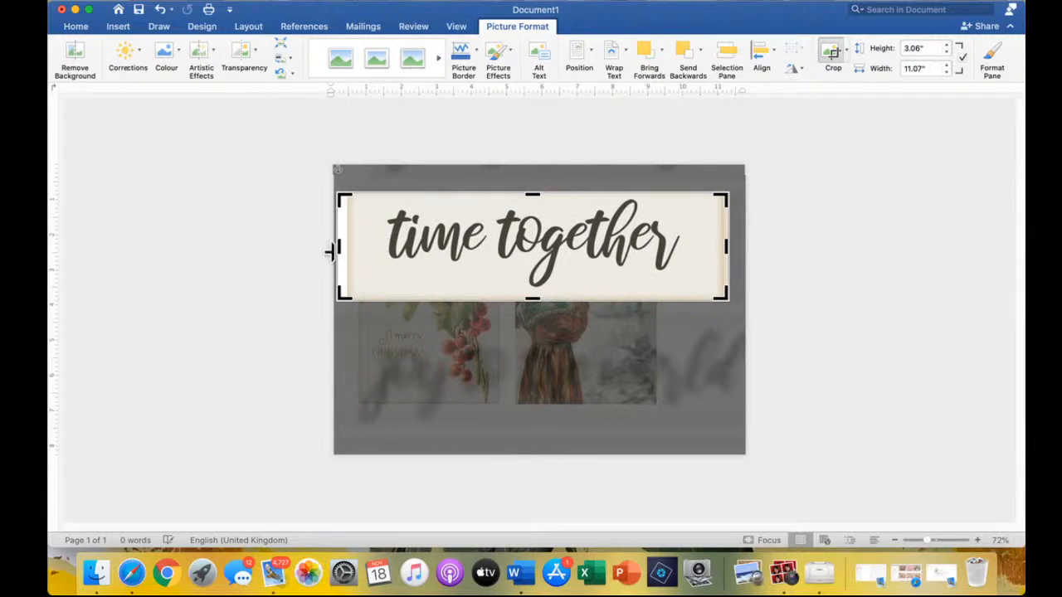
mouse_move(339, 247)
mouse_down()
mouse_move(363, 244)
mouse_move(352, 245)
mouse_up()
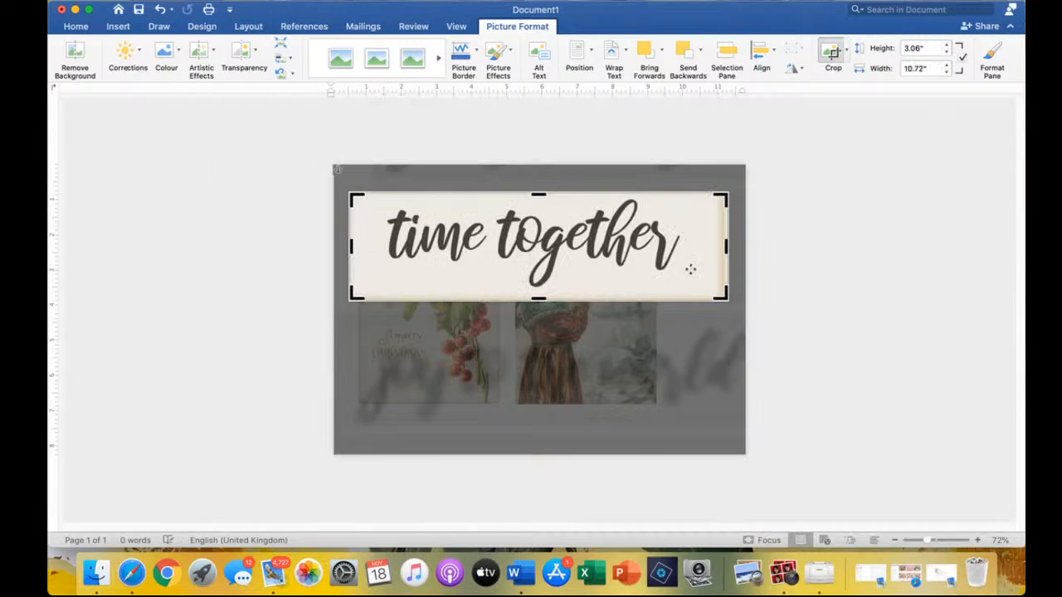
drag(727, 245, 720, 247)
key(Escape)
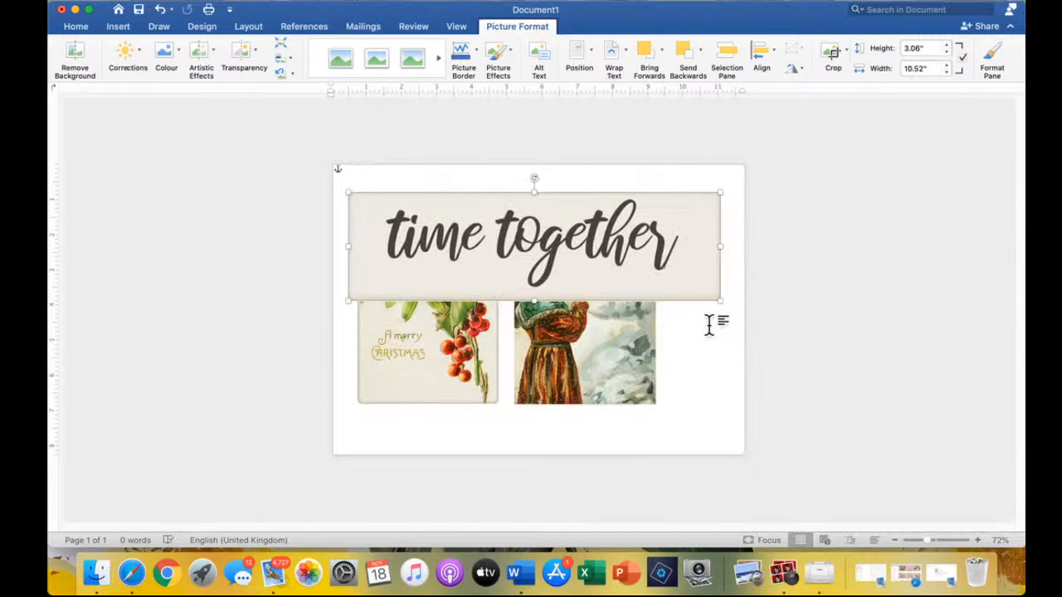
Shrink the "time together" label to about 0.65" by 2.23" and place it in the lower right corner of the girl-and-snowman card
drag(718, 301, 619, 392)
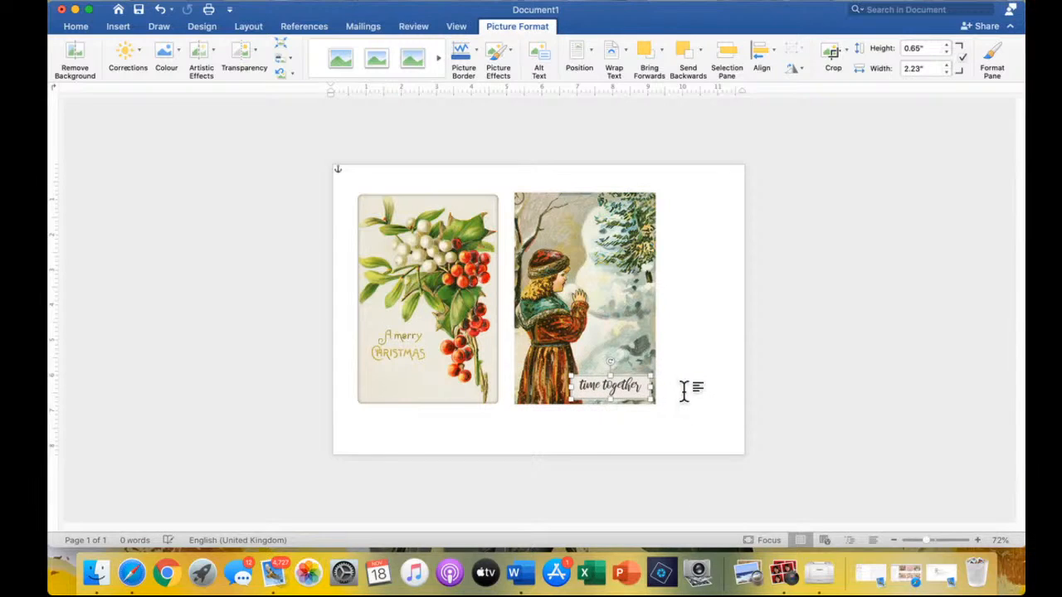
click(685, 390)
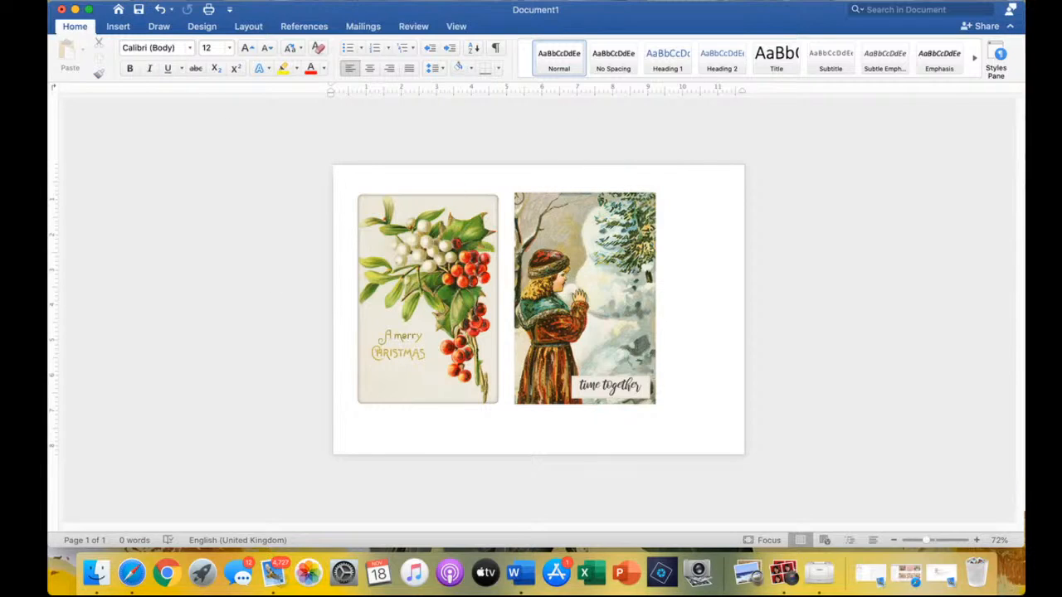
Create a new blank document and start inserting a picture from file
click(128, 1)
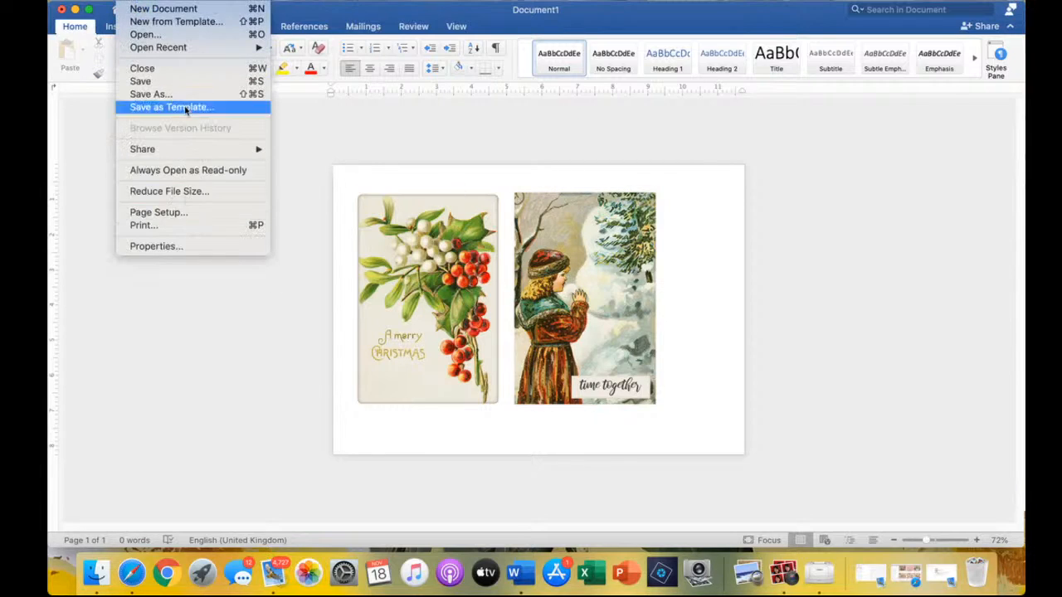
click(165, 8)
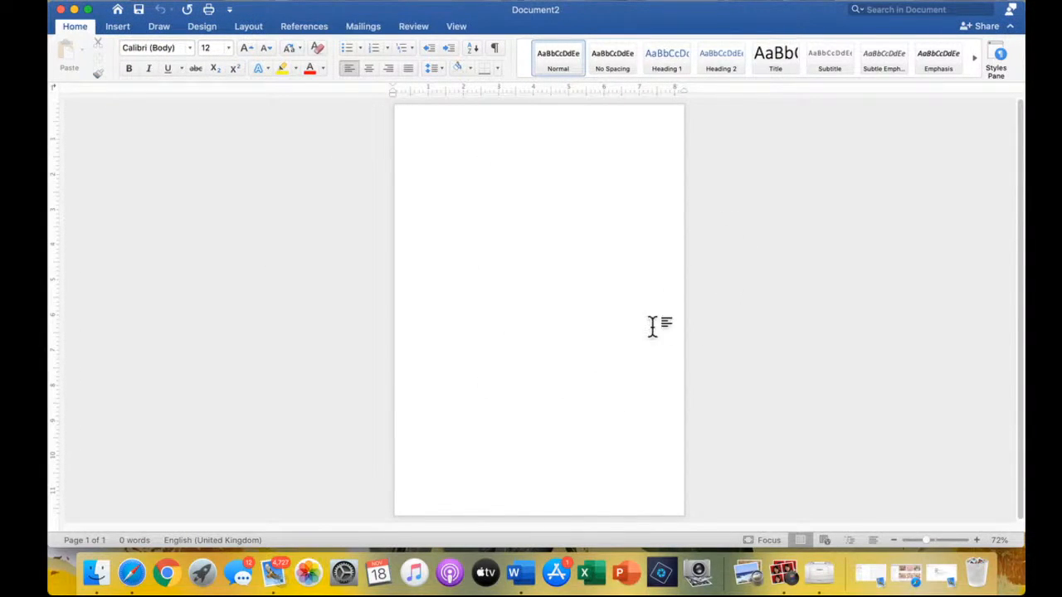
click(123, 27)
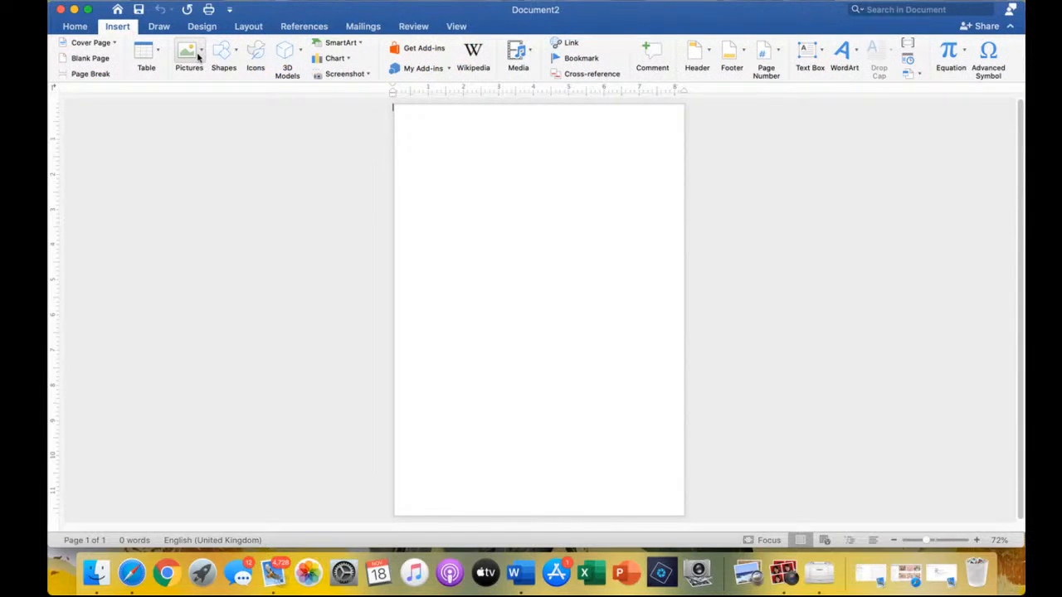
click(196, 56)
click(218, 90)
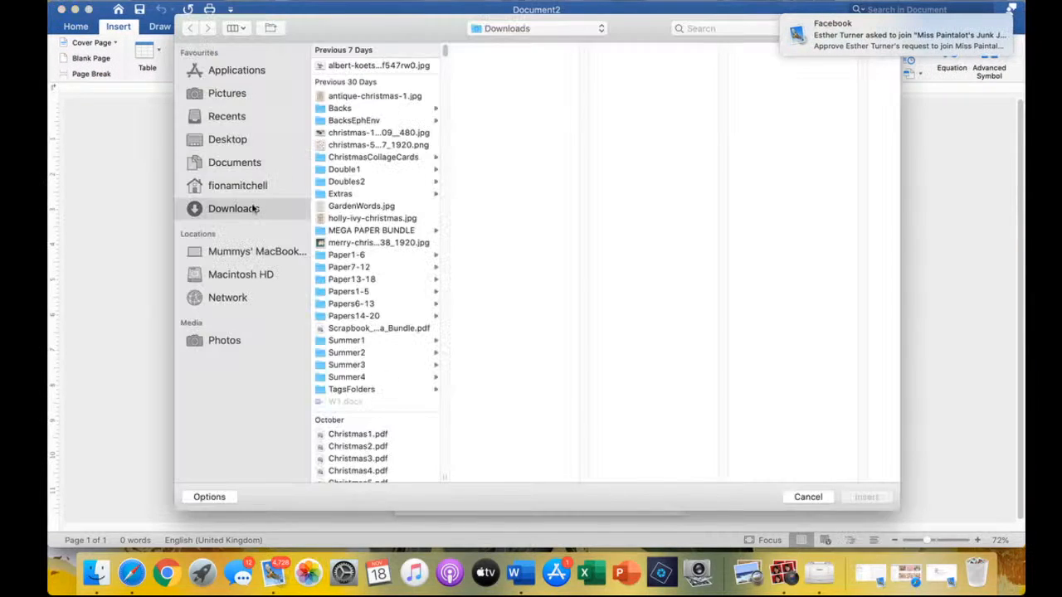
Insert the Extras1.jpg sheet of tags and Christmas cards from the recent files into the blank document
scroll(418, 396, down, 4)
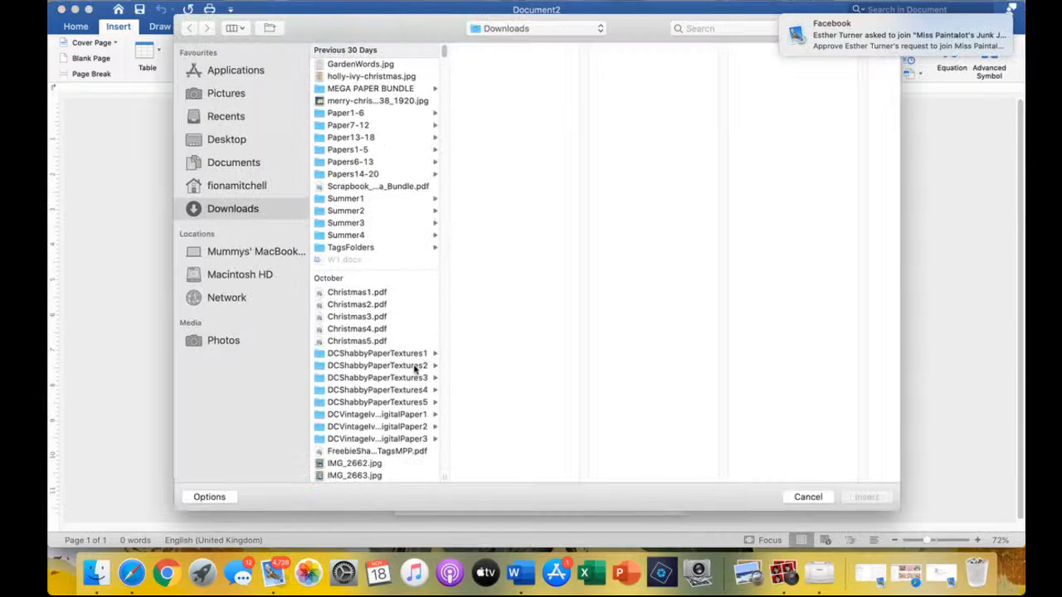
click(237, 116)
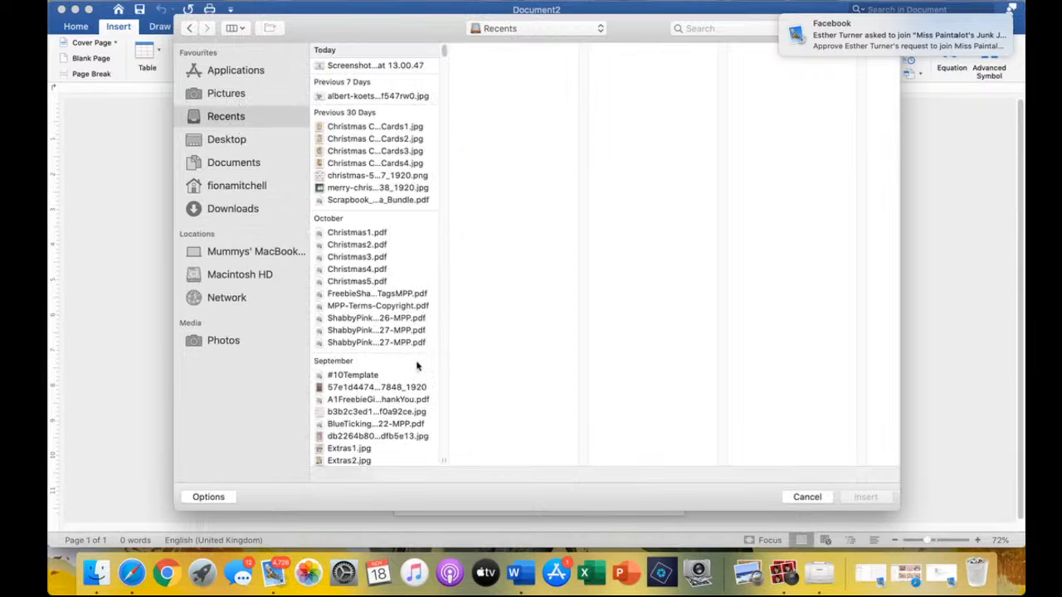
scroll(419, 371, down, 2)
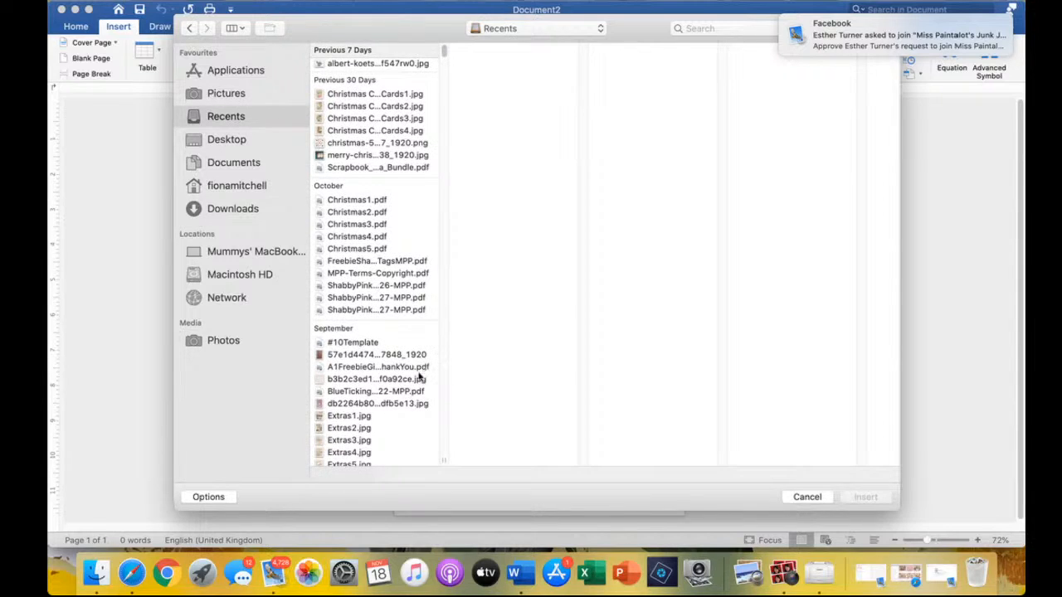
click(355, 448)
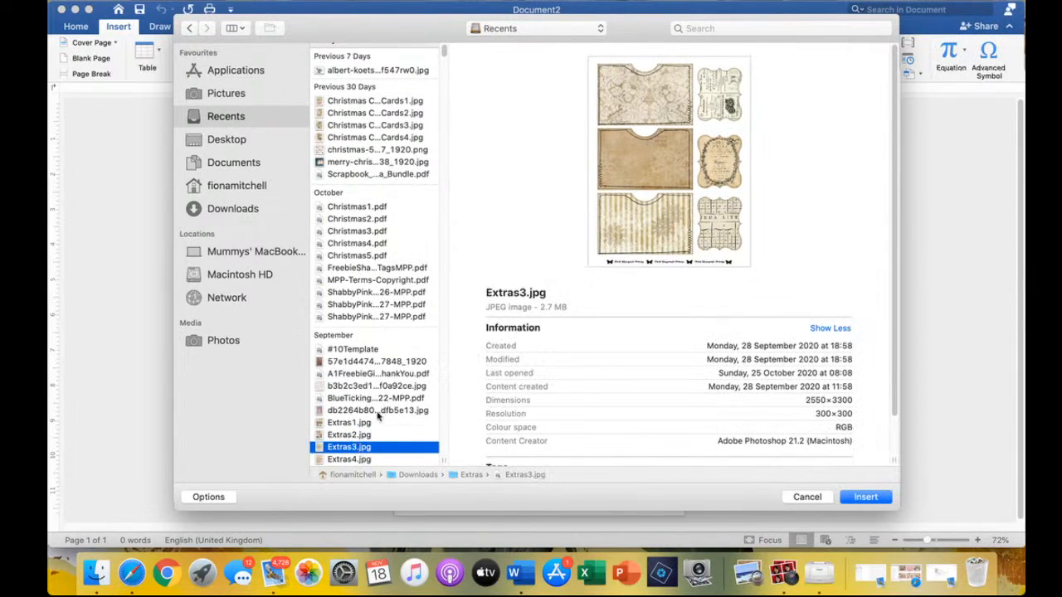
click(366, 437)
click(361, 423)
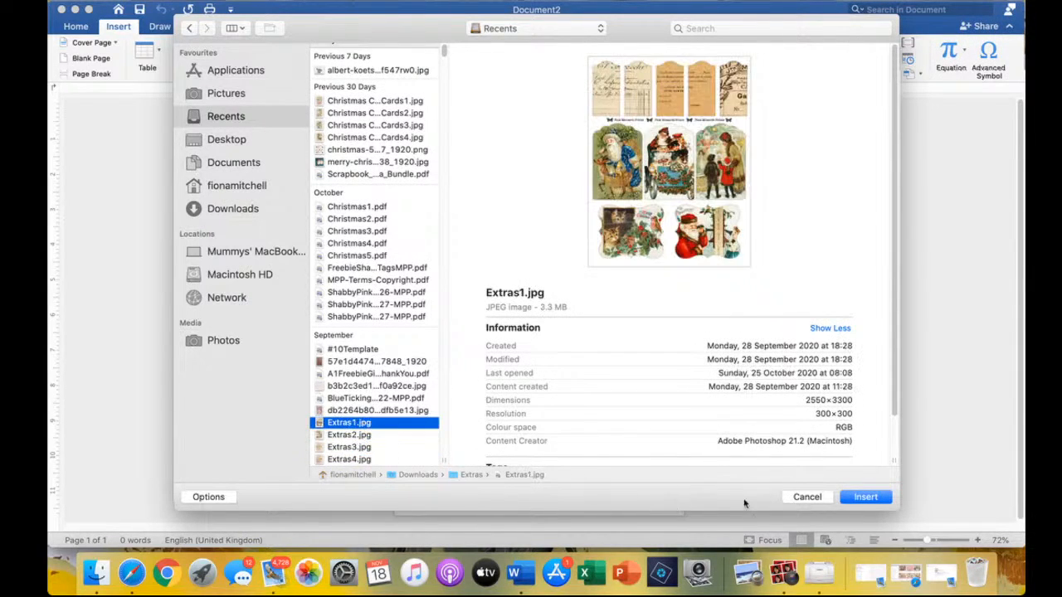
click(849, 499)
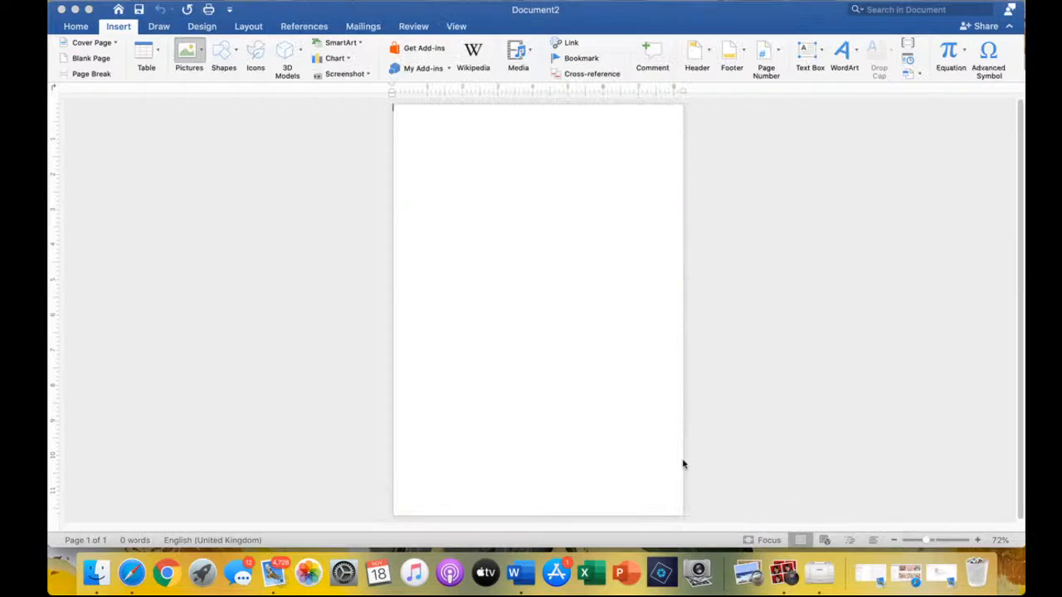
Set the sheet's text wrapping to In Front of Text and move it slightly down the page
right_click(537, 268)
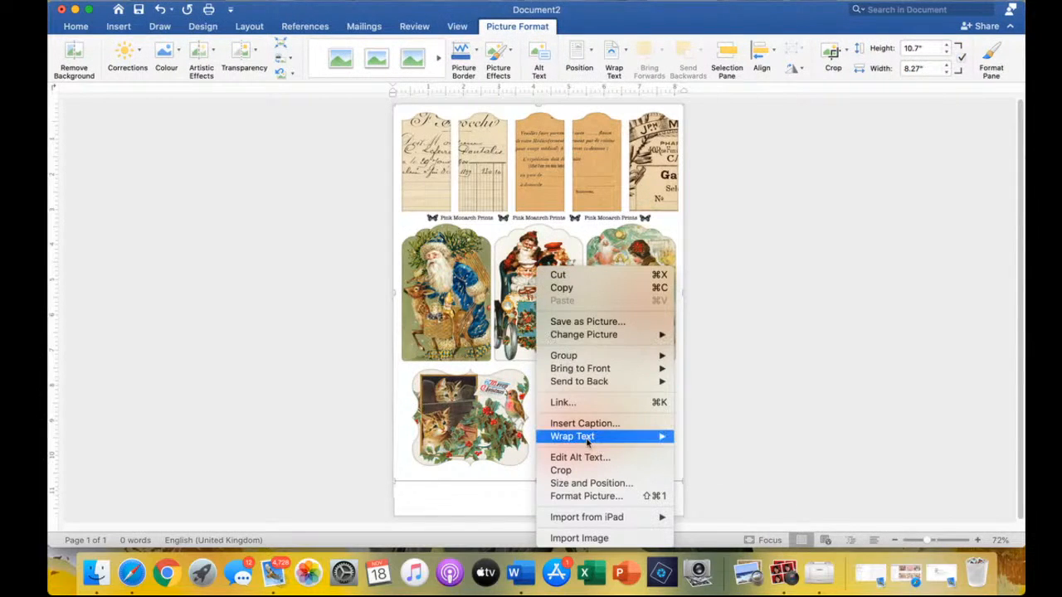
mouse_move(588, 442)
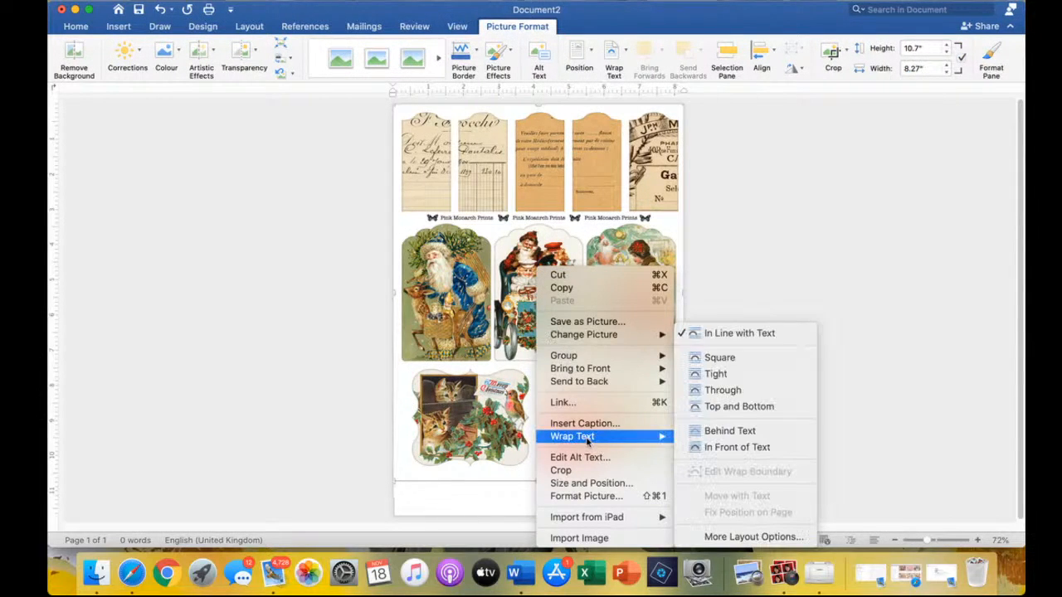
click(730, 447)
mouse_move(556, 322)
mouse_down()
mouse_move(584, 382)
mouse_move(553, 332)
mouse_move(582, 333)
mouse_move(551, 333)
mouse_move(561, 335)
mouse_up()
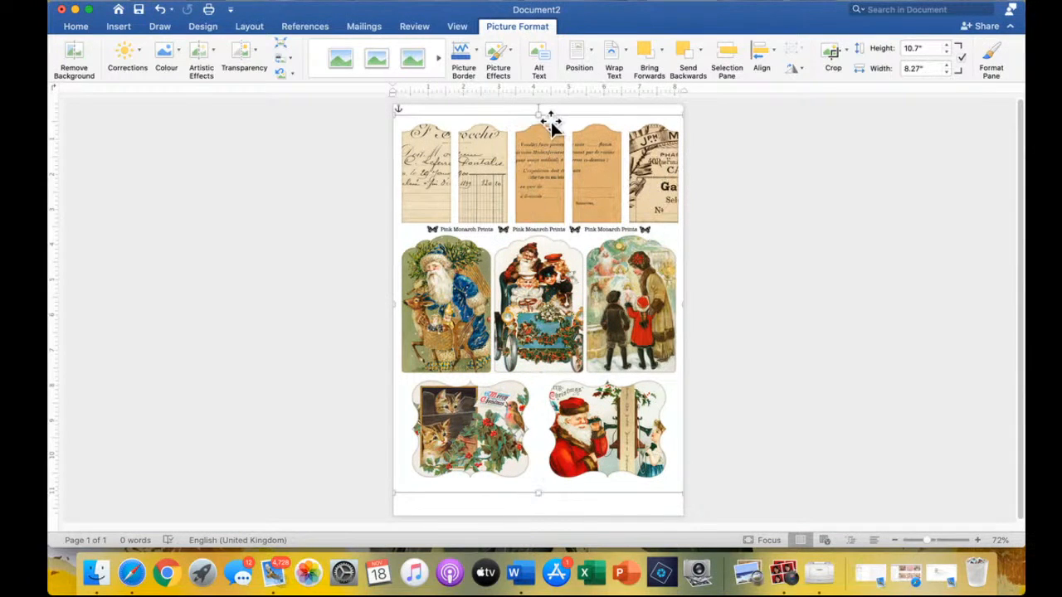
Crop the sheet down to the middle card with Santa and children in a car, about 3.92" by 2.56"
click(832, 53)
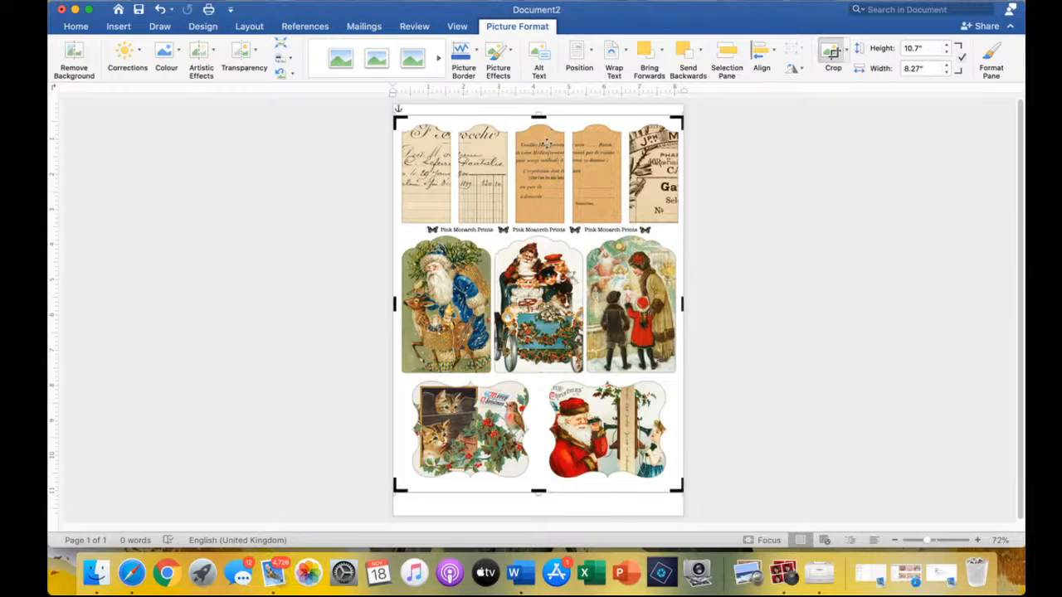
drag(539, 117, 559, 232)
drag(540, 492, 553, 372)
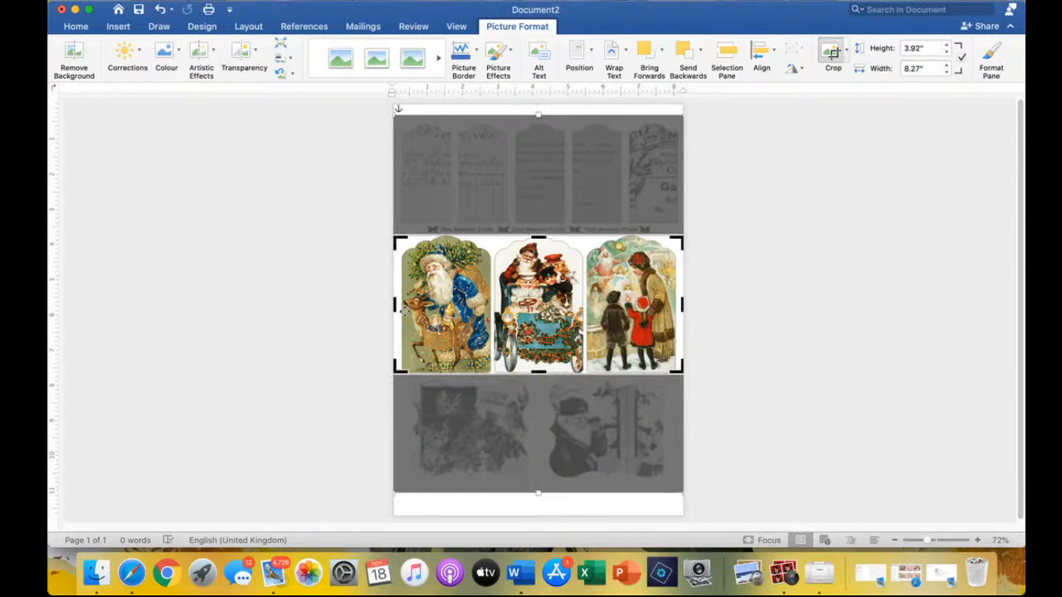
drag(395, 304, 495, 306)
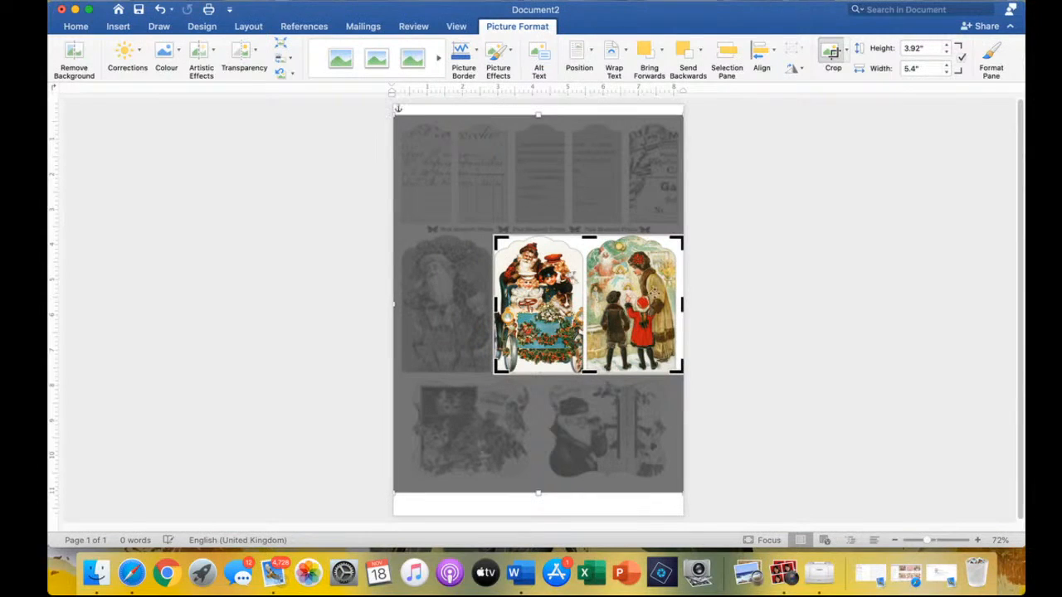
drag(684, 303, 584, 304)
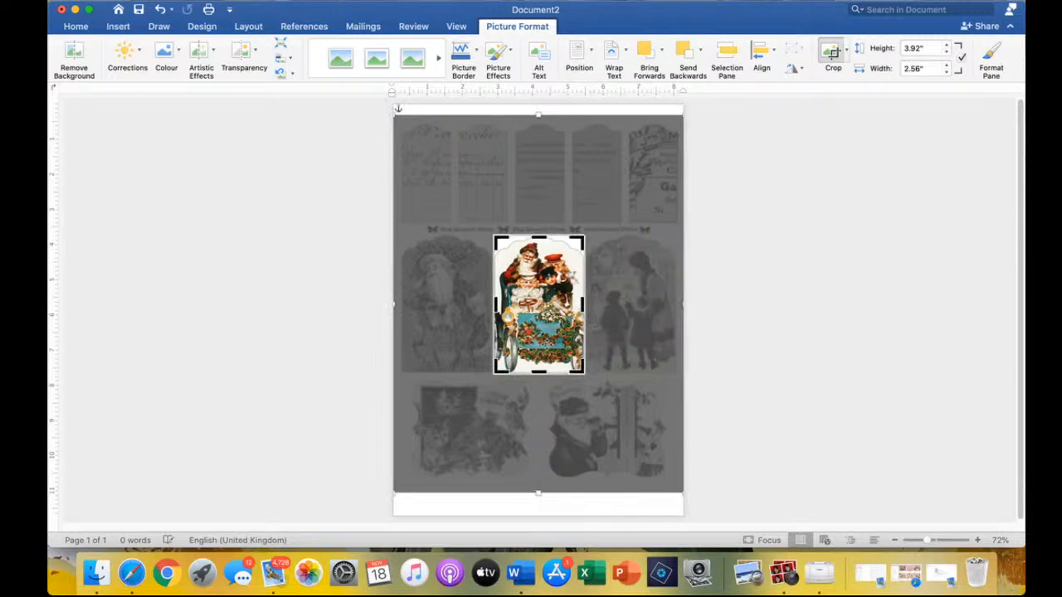
key(Return)
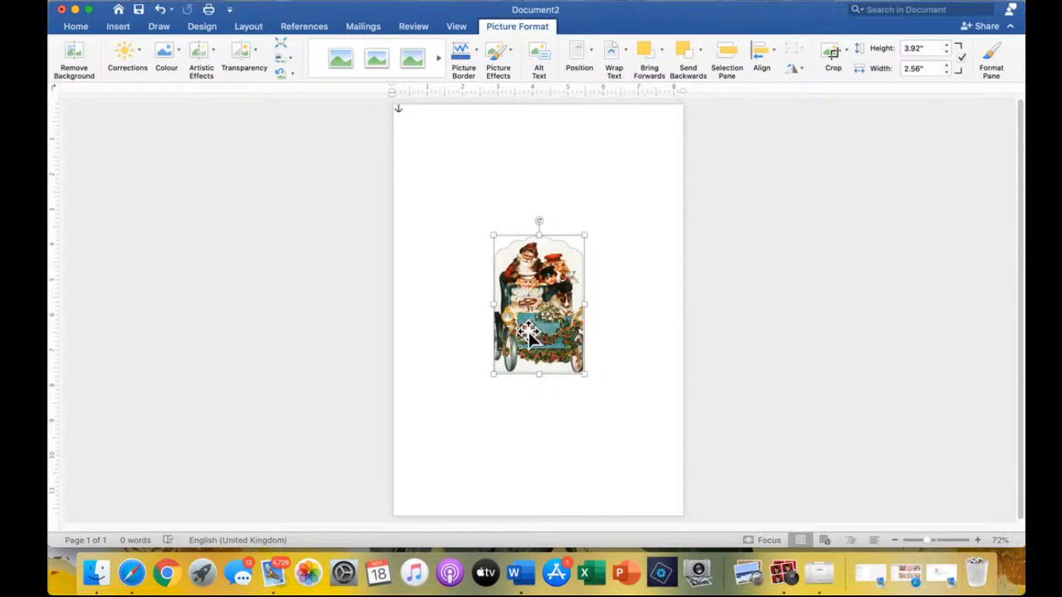
Move the car card to the page's lower left corner, enlarge it and set its height to 6"
drag(538, 352, 457, 491)
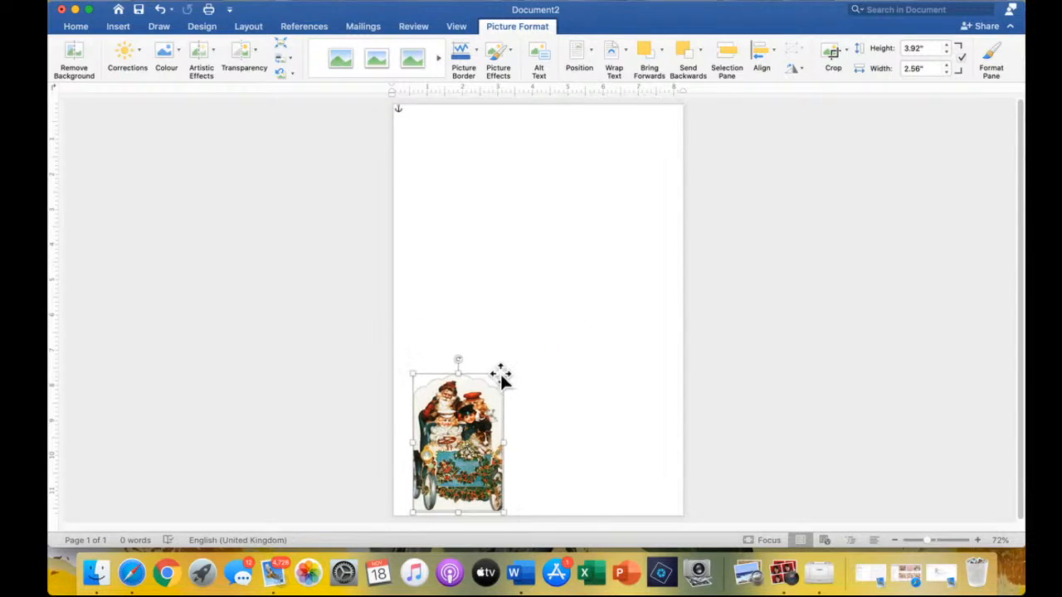
drag(503, 373, 646, 257)
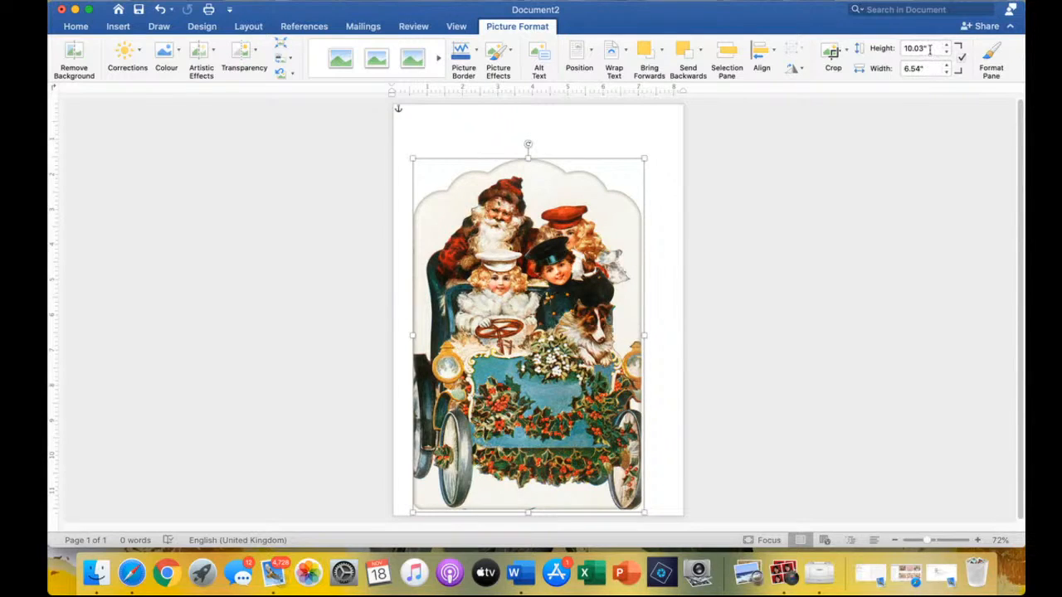
click(927, 49)
text(6)
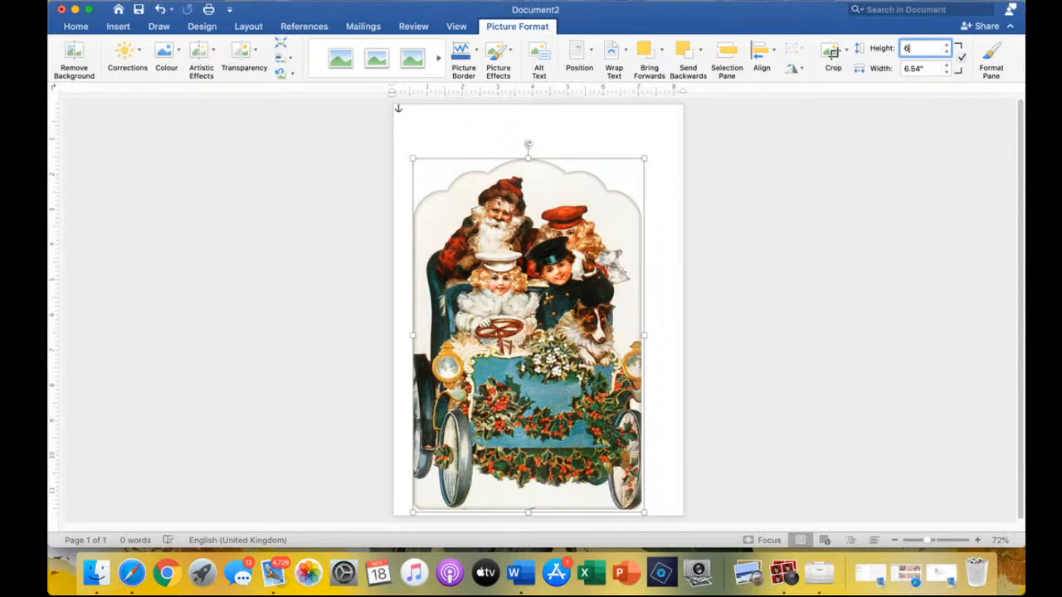
click(931, 70)
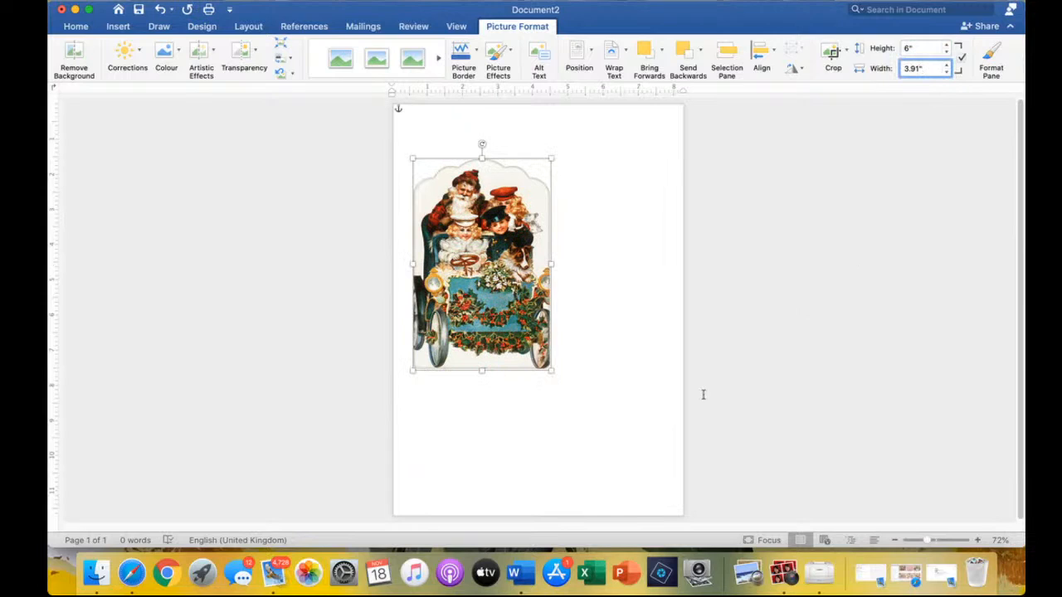
Position the car card centrally in the upper half of the page and deselect it
drag(489, 283, 530, 304)
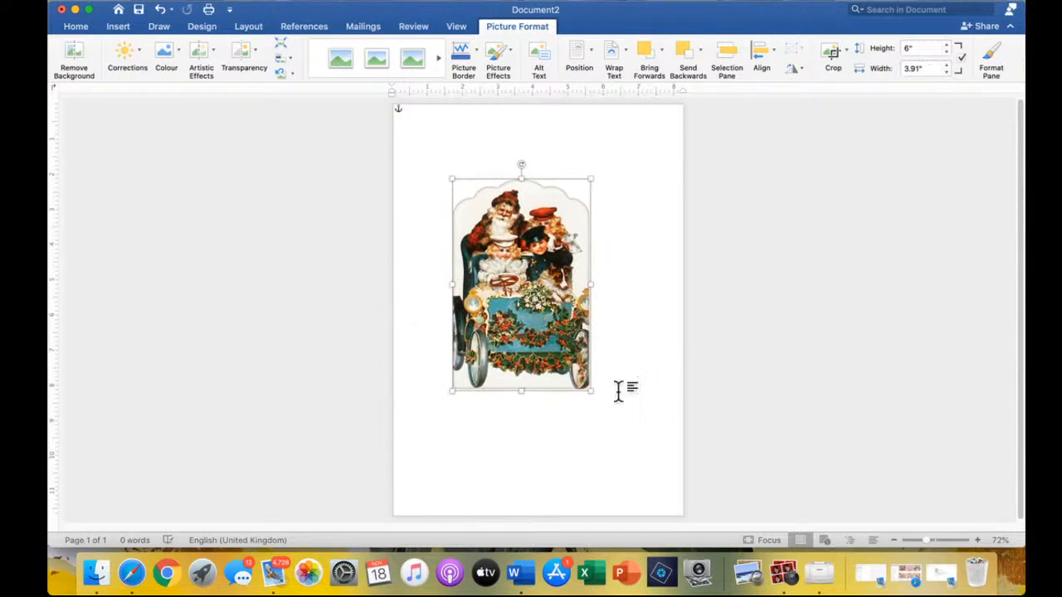
click(640, 382)
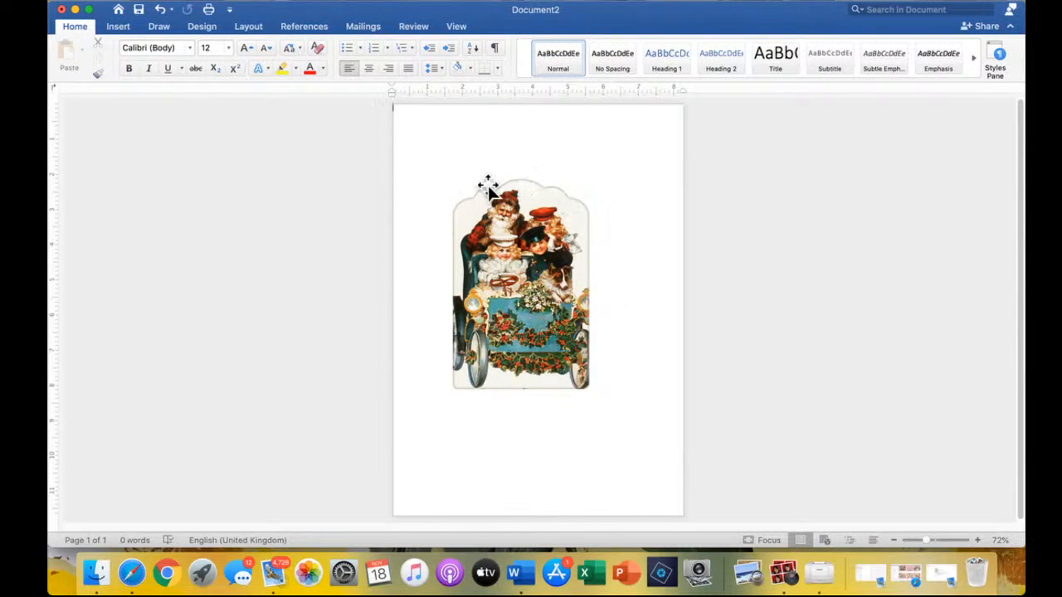
drag(553, 326, 564, 276)
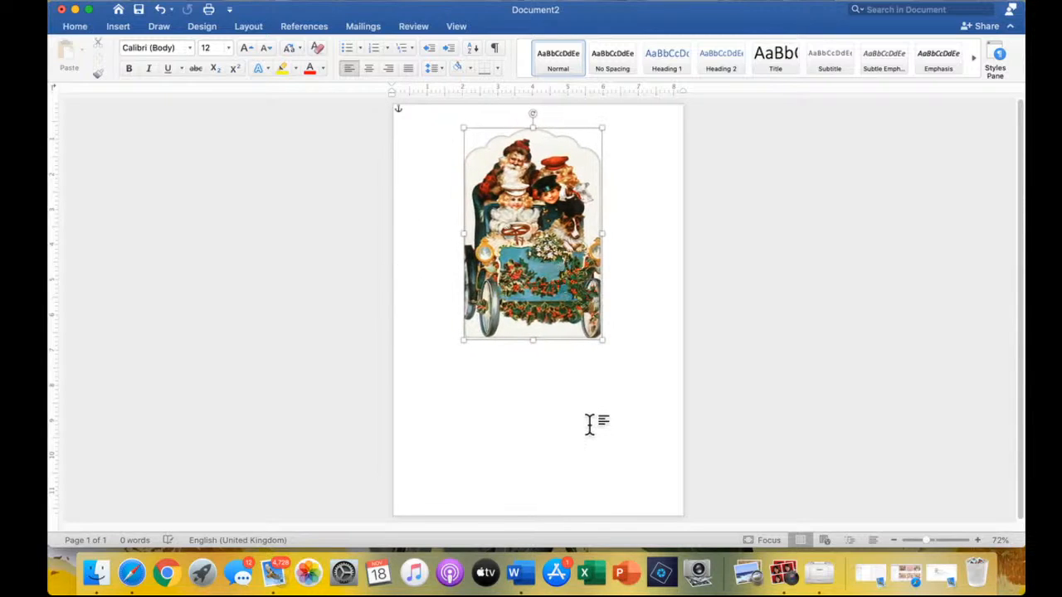
click(591, 424)
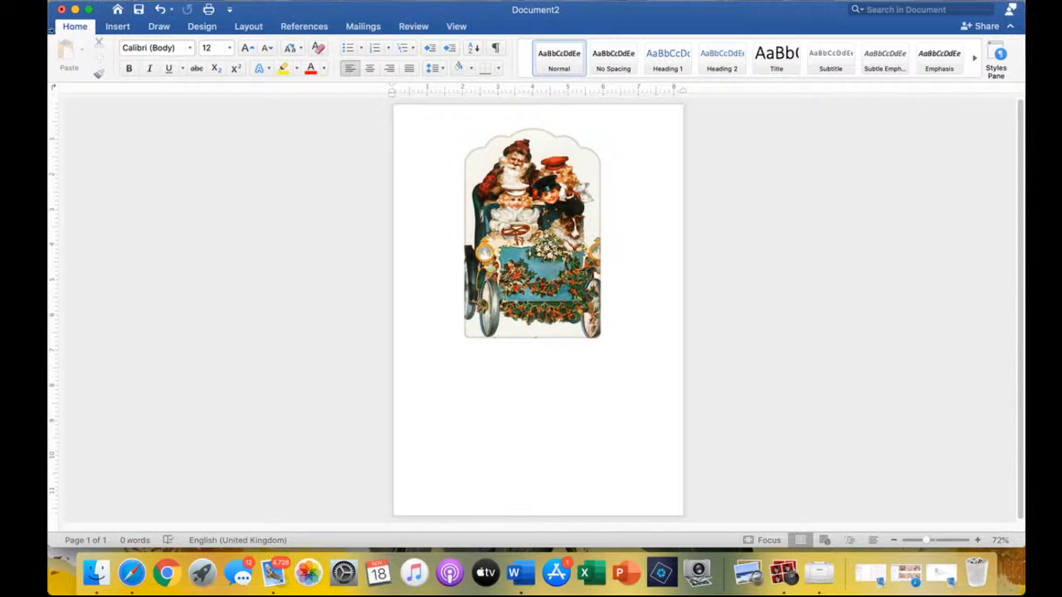
Quit Word, discarding the changes in the unsaved documents, and resume the camera view in Photo Booth
click(86, 2)
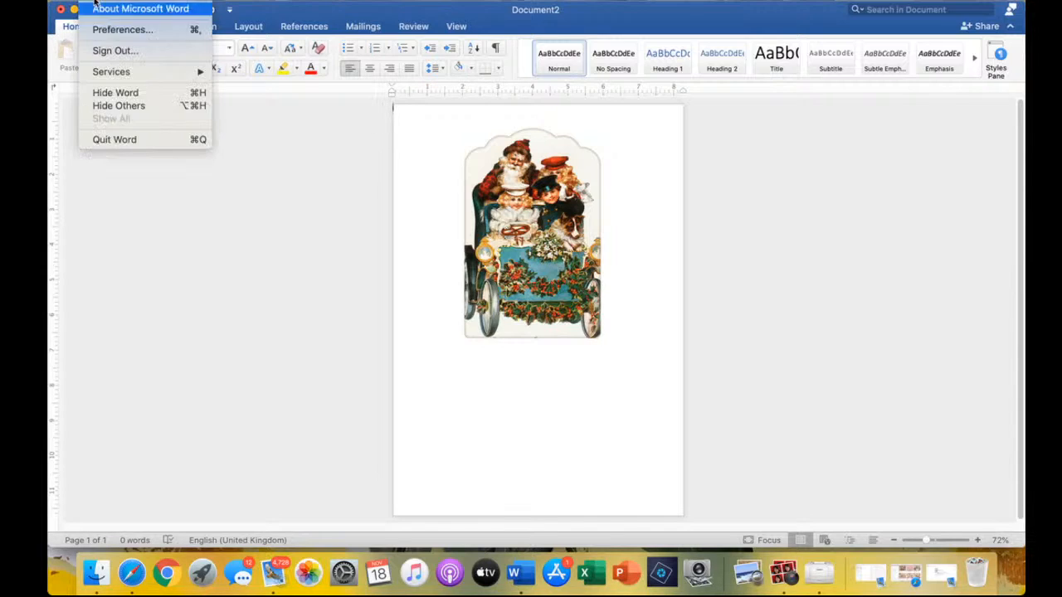
click(109, 141)
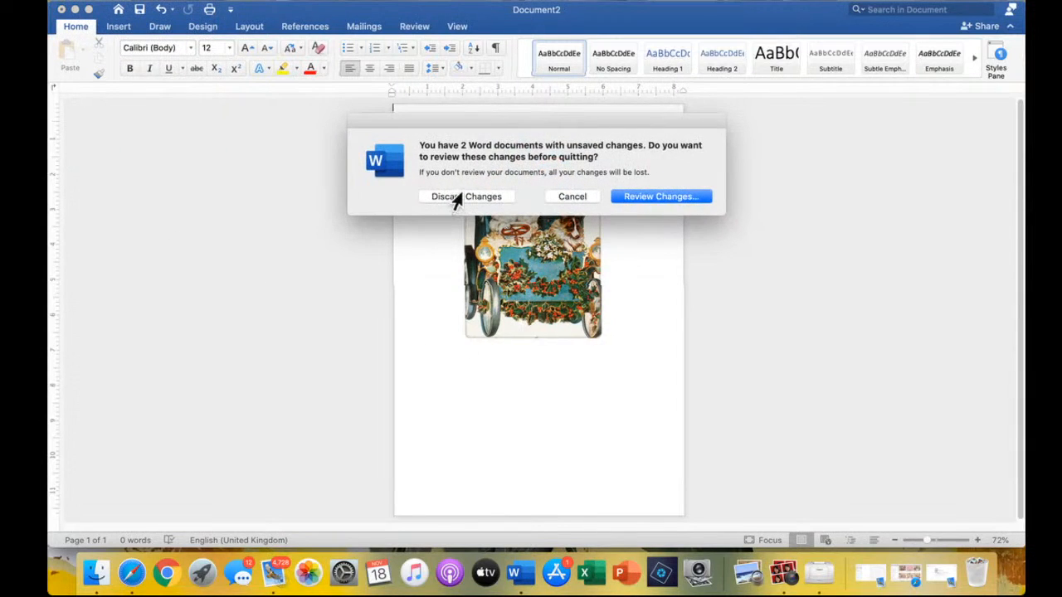
click(458, 199)
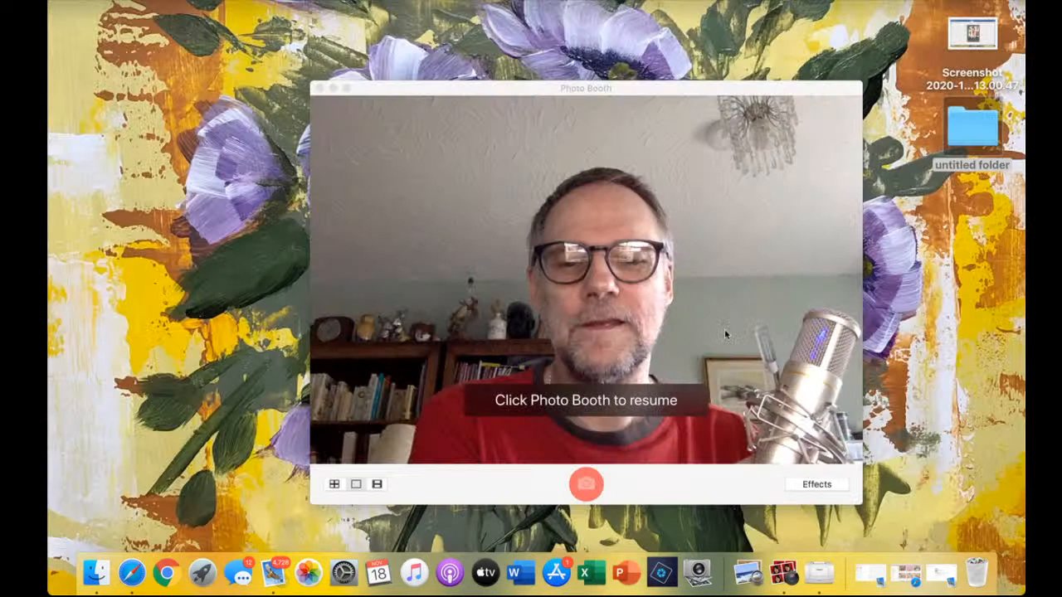
click(645, 396)
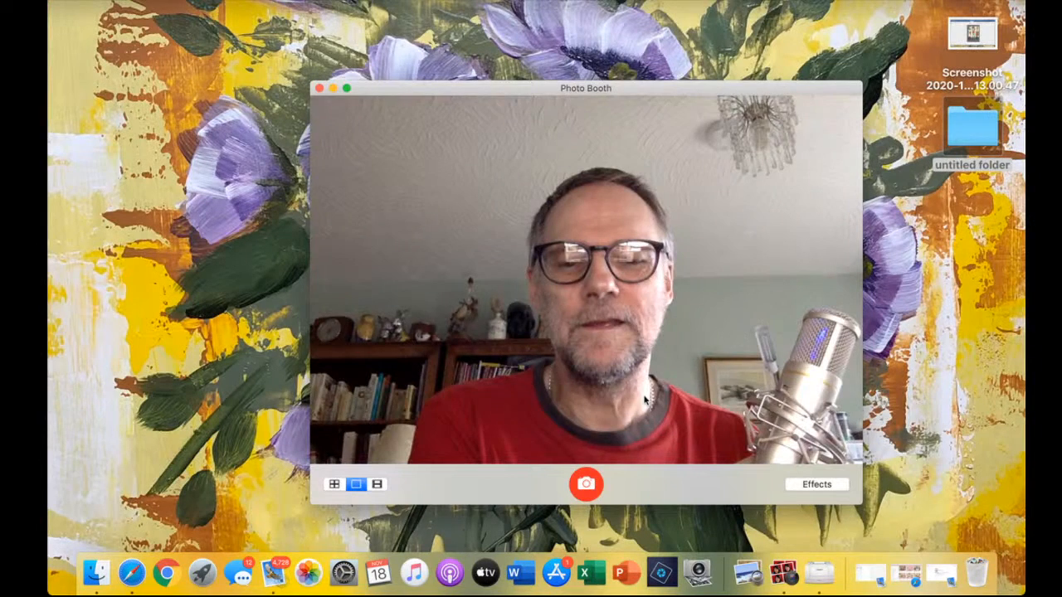